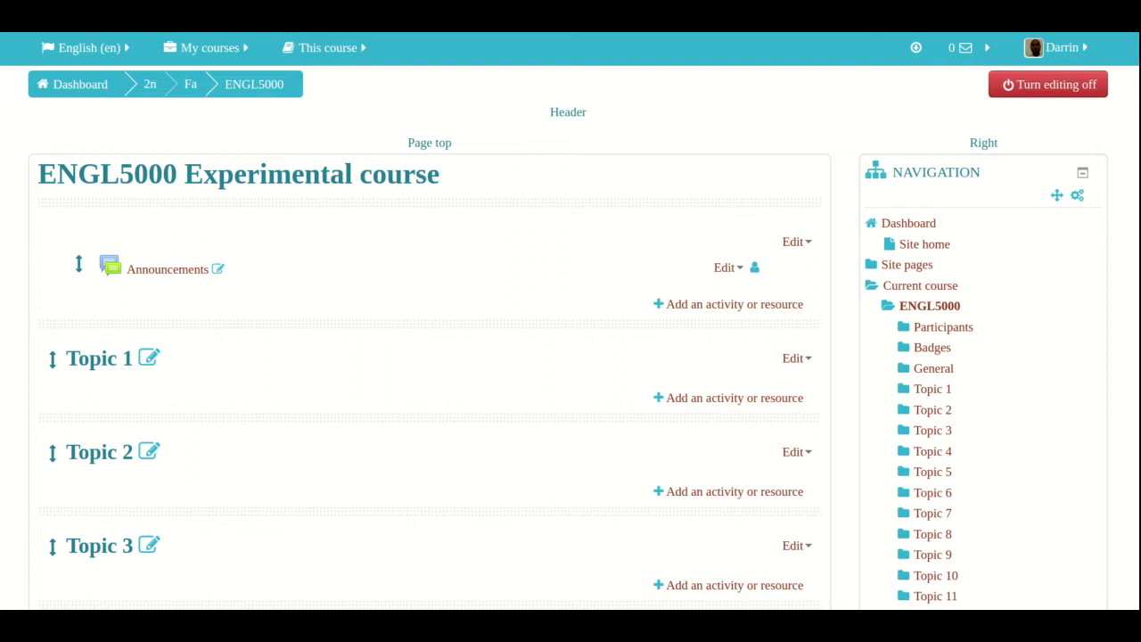
Step: Go to the ENGL5000 question bank's Categories page, listing Default for ENGL5000 (18) and math (0)
scroll(683, 288, down, 3)
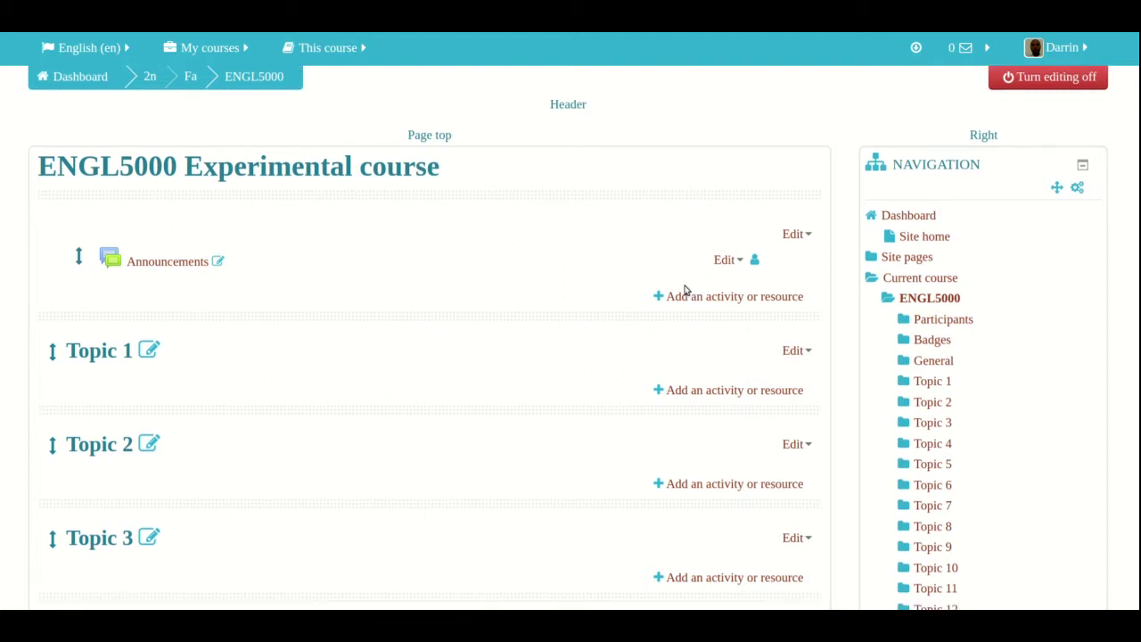
scroll(685, 289, down, 9)
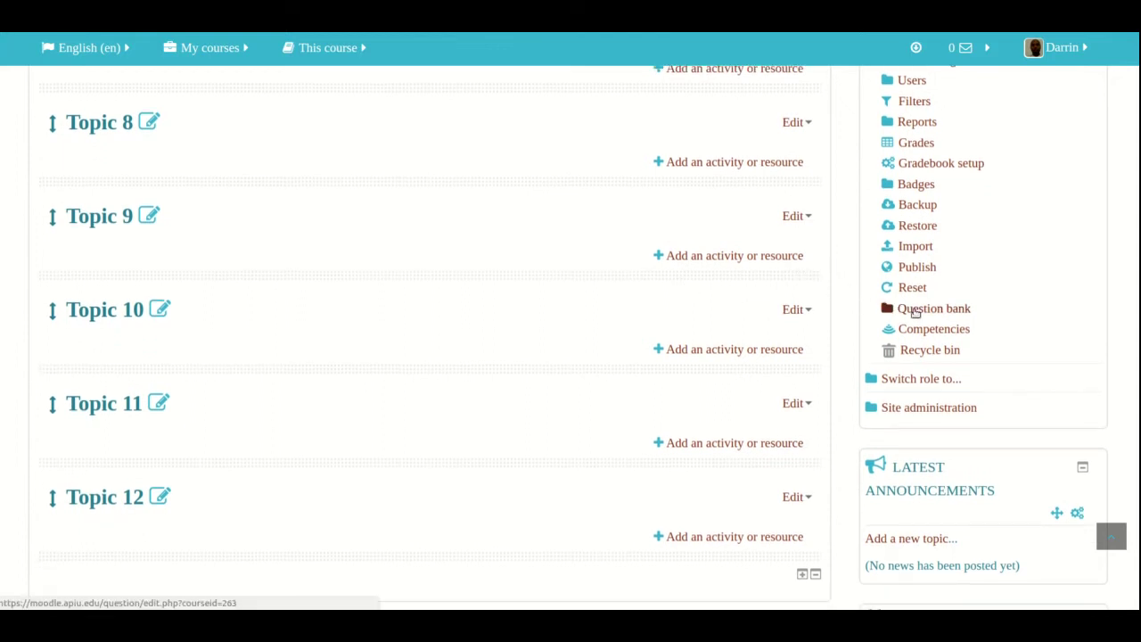
click(914, 312)
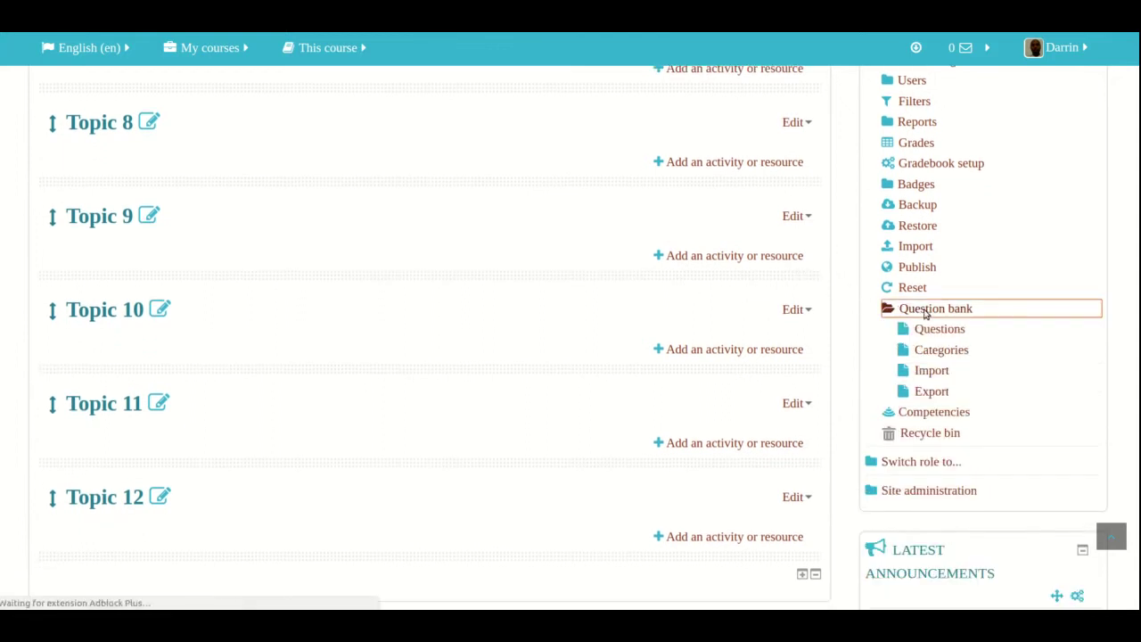
scroll(546, 335, down, 5)
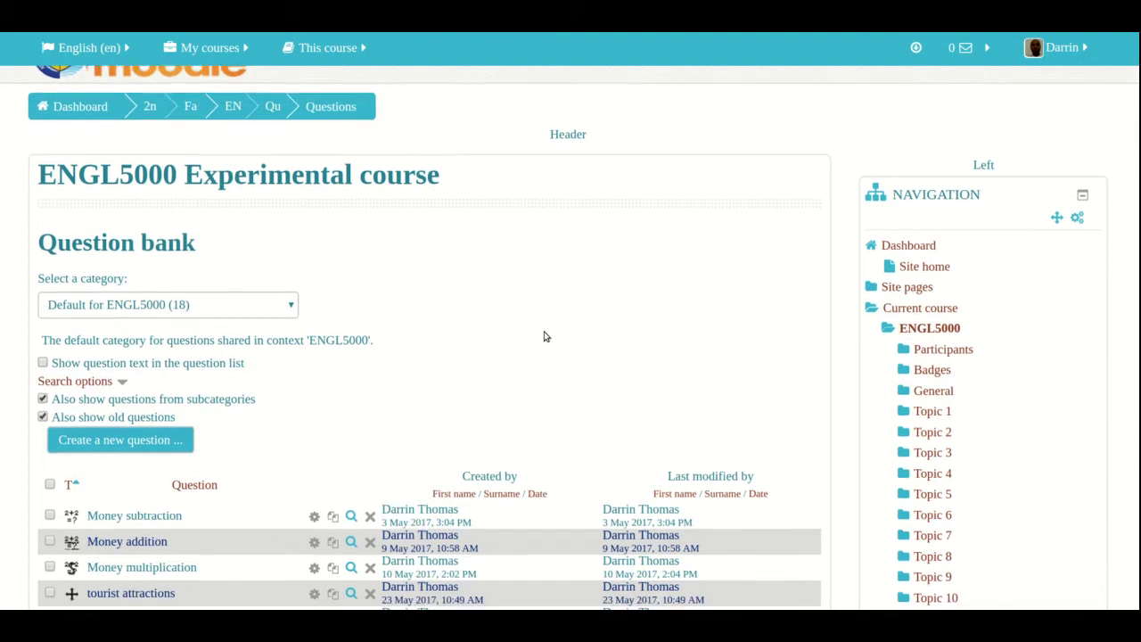
scroll(545, 335, down, 10)
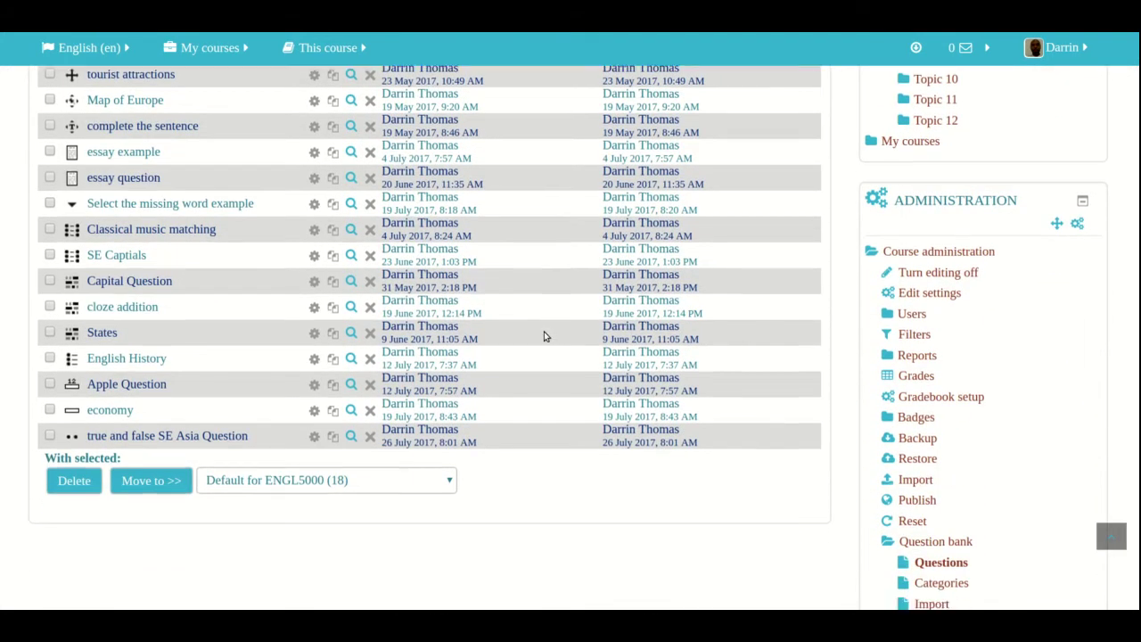
scroll(545, 335, down, 1)
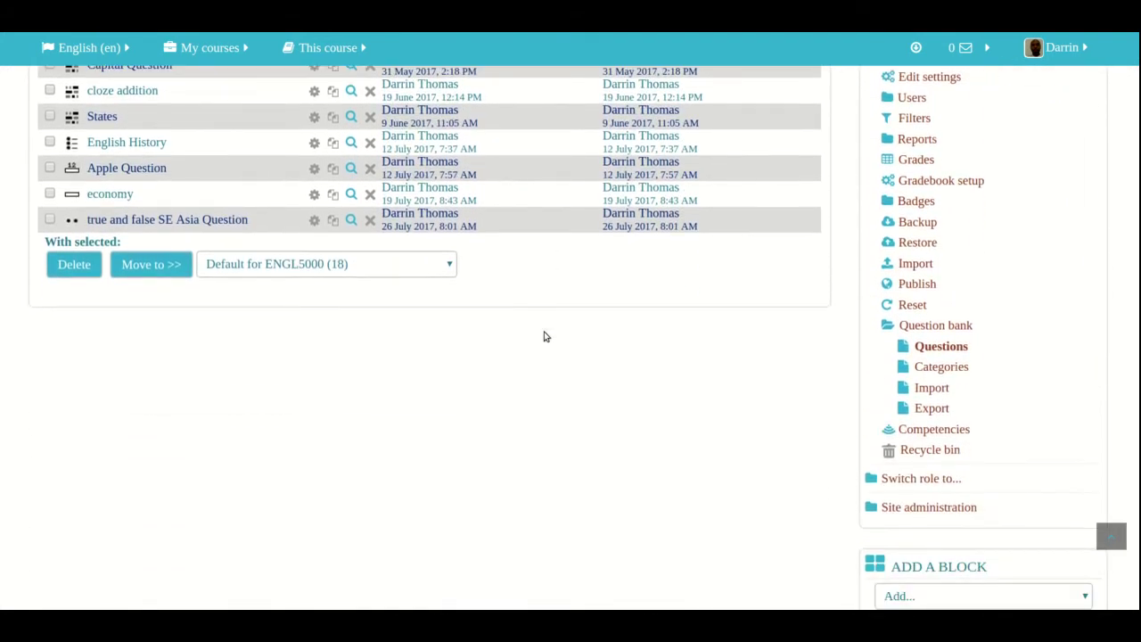
click(946, 370)
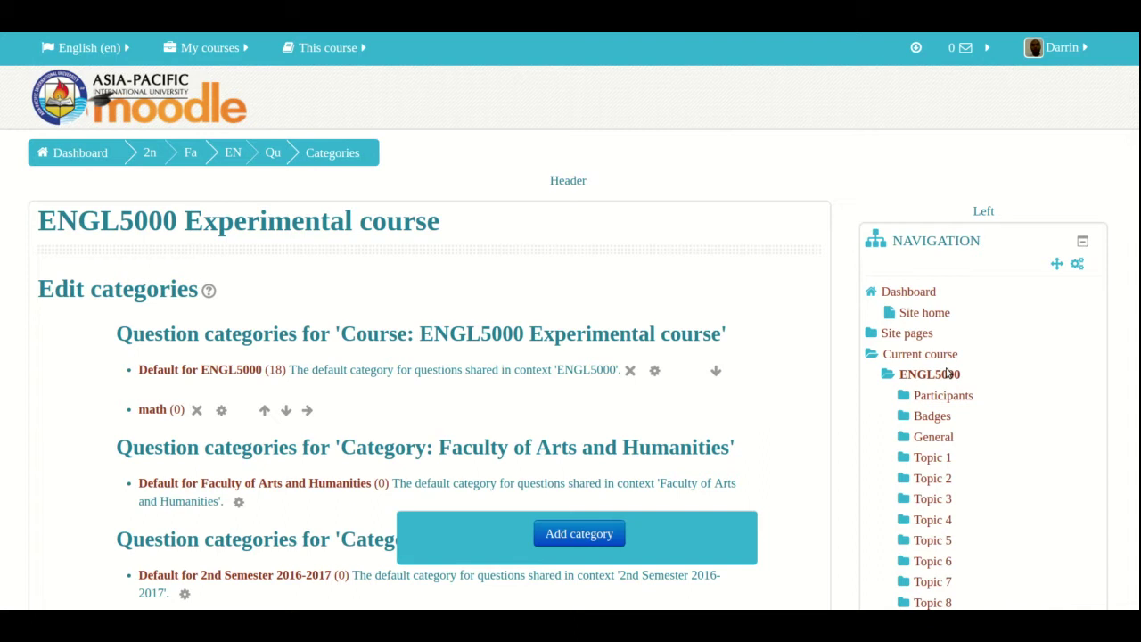
scroll(309, 435, down, 1)
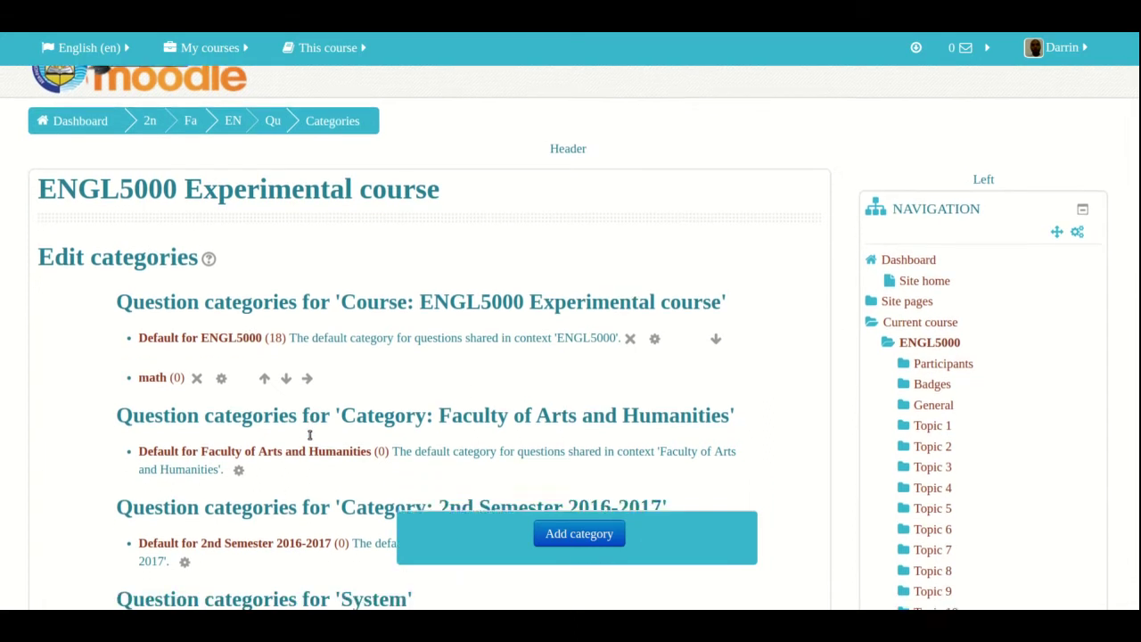
scroll(309, 435, down, 2)
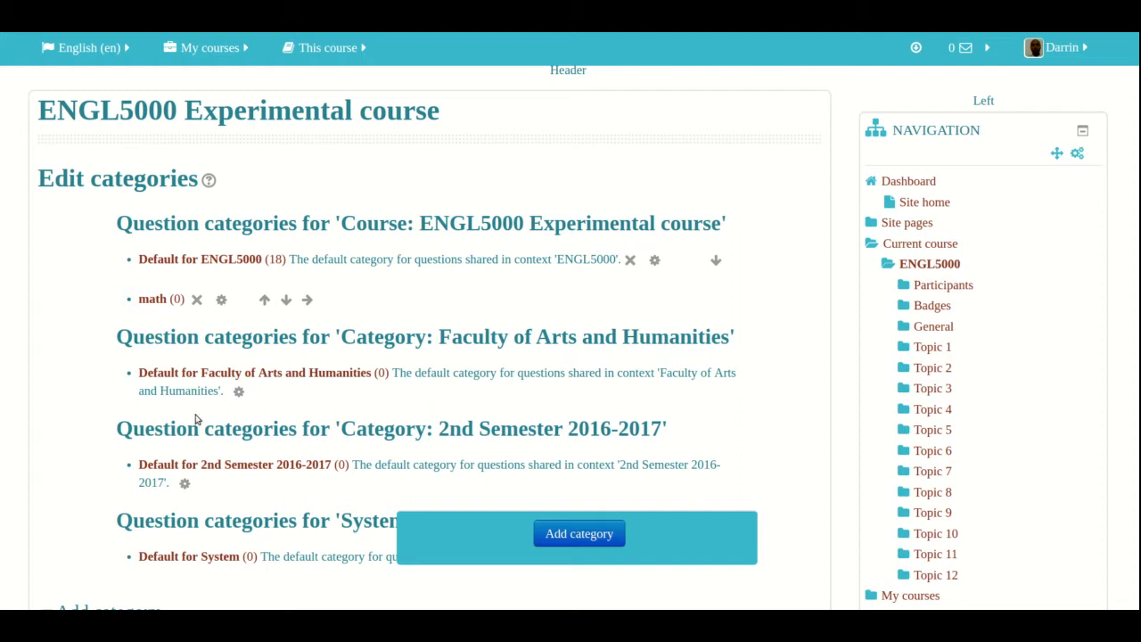
scroll(199, 437, down, 3)
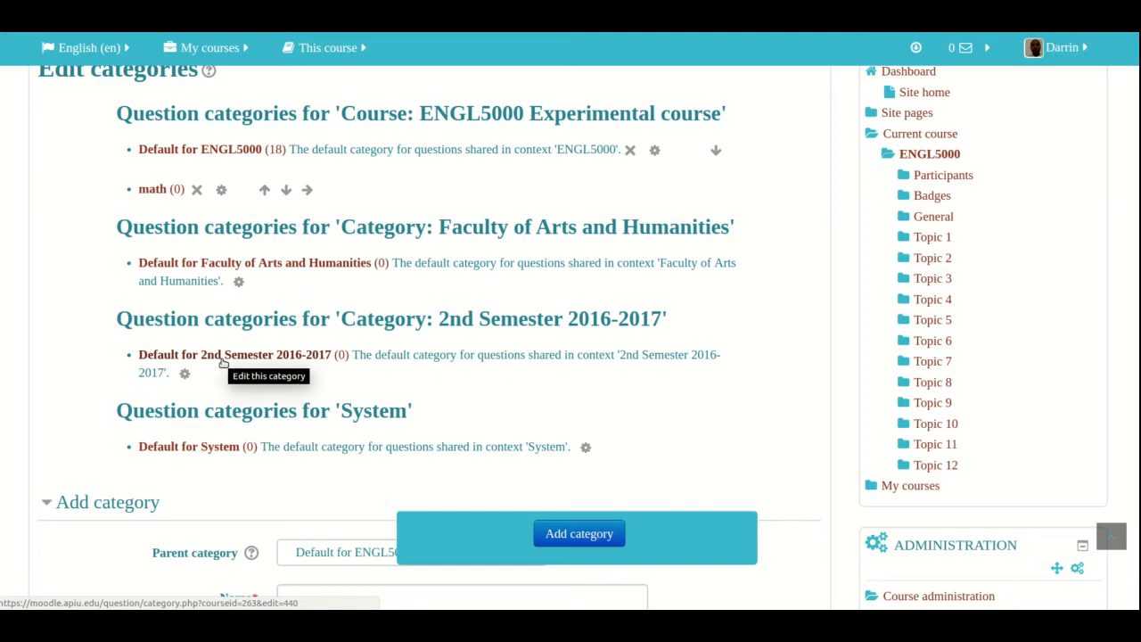
scroll(223, 362, up, 3)
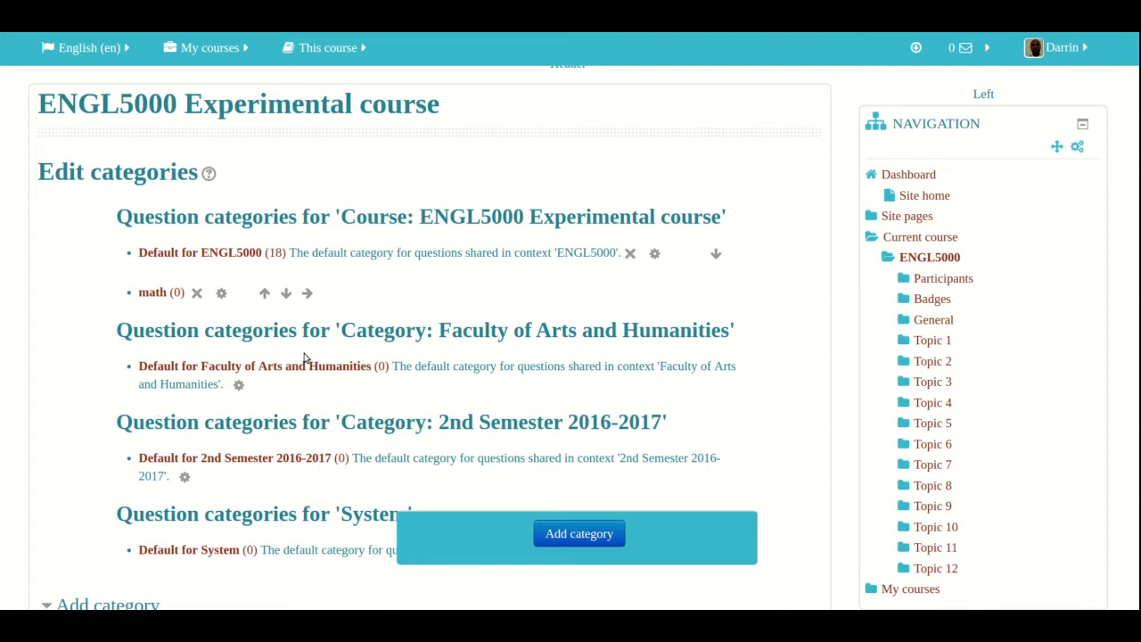
scroll(303, 358, down, 5)
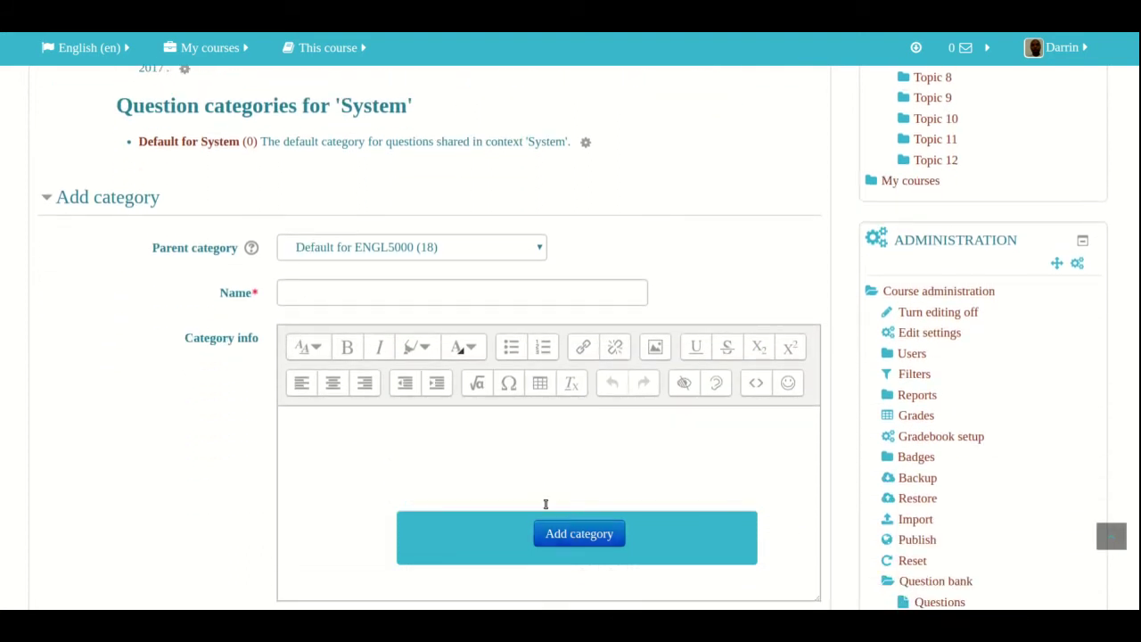
Step: Set the new category's parent to Top under Course: ENGL5000, leaving the name blank
click(378, 283)
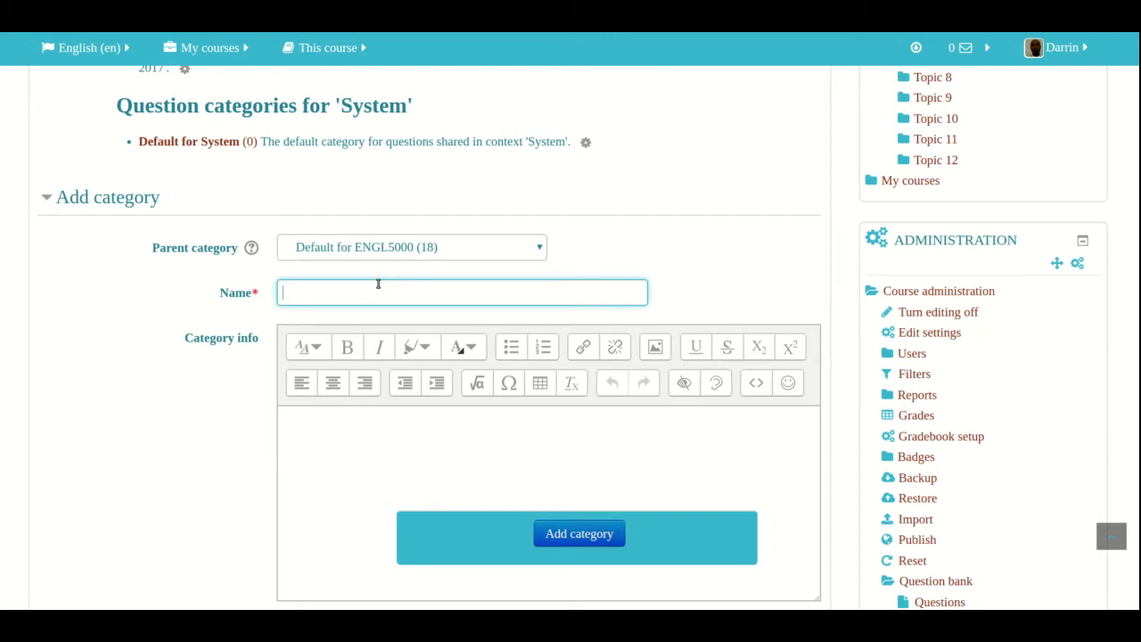
click(340, 247)
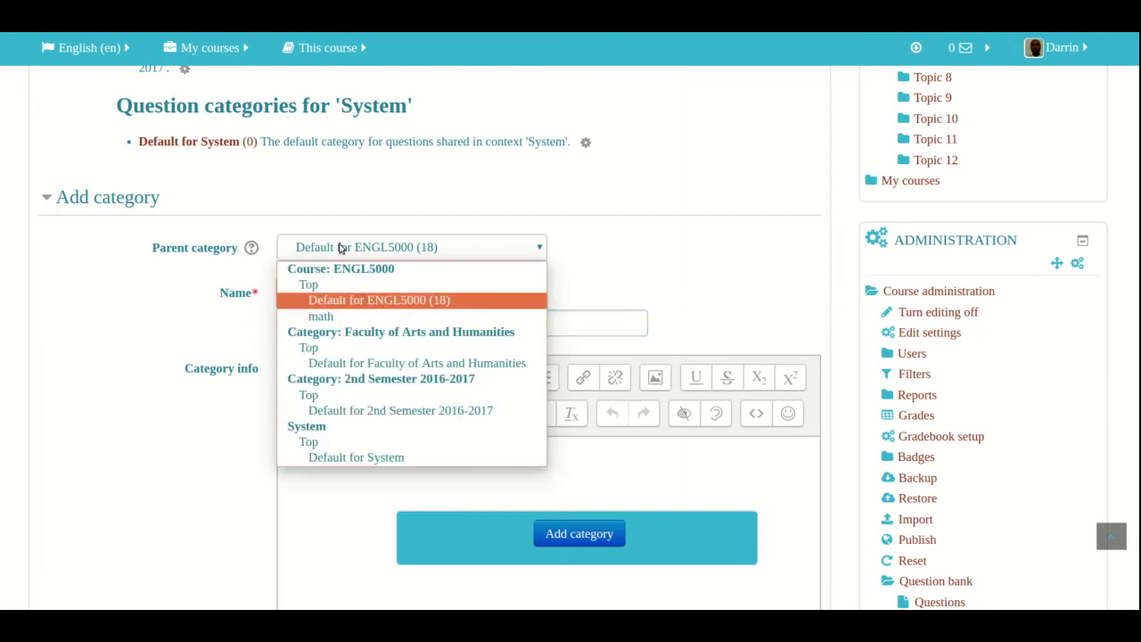
click(320, 302)
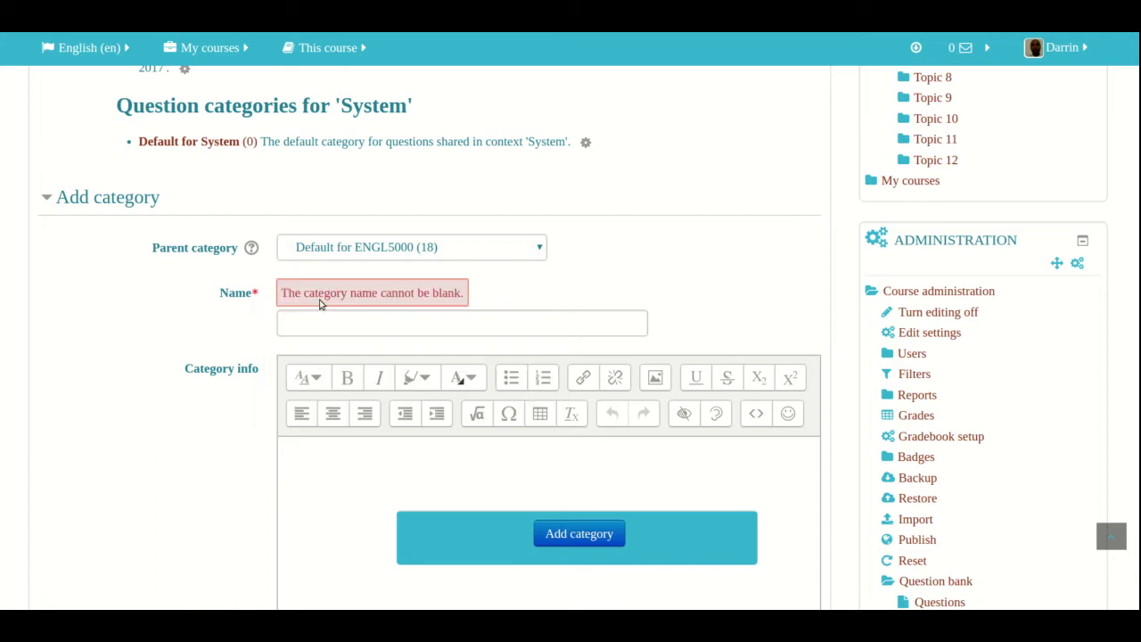
click(345, 250)
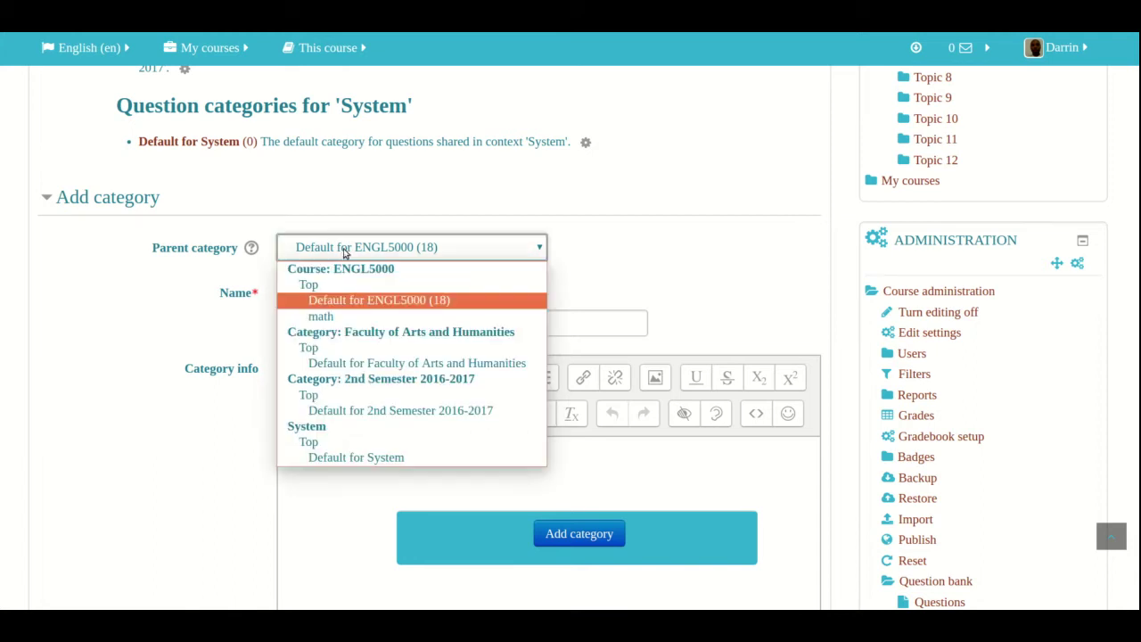
click(308, 285)
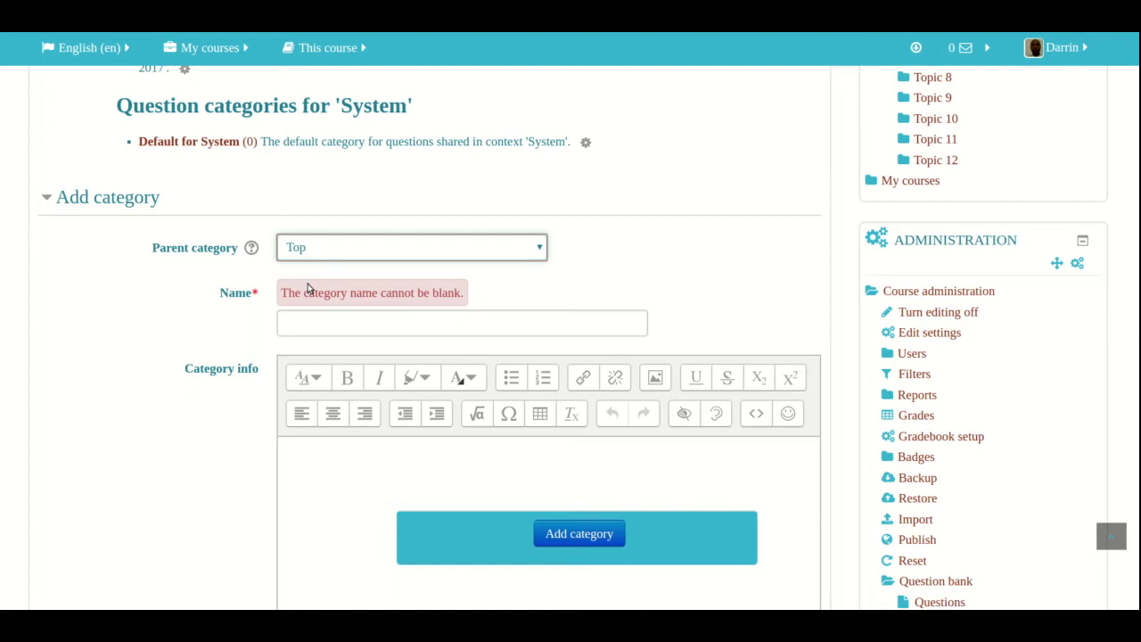
Step: Add a category named Practice test 1, then zoom in and scroll to review the list
click(309, 327)
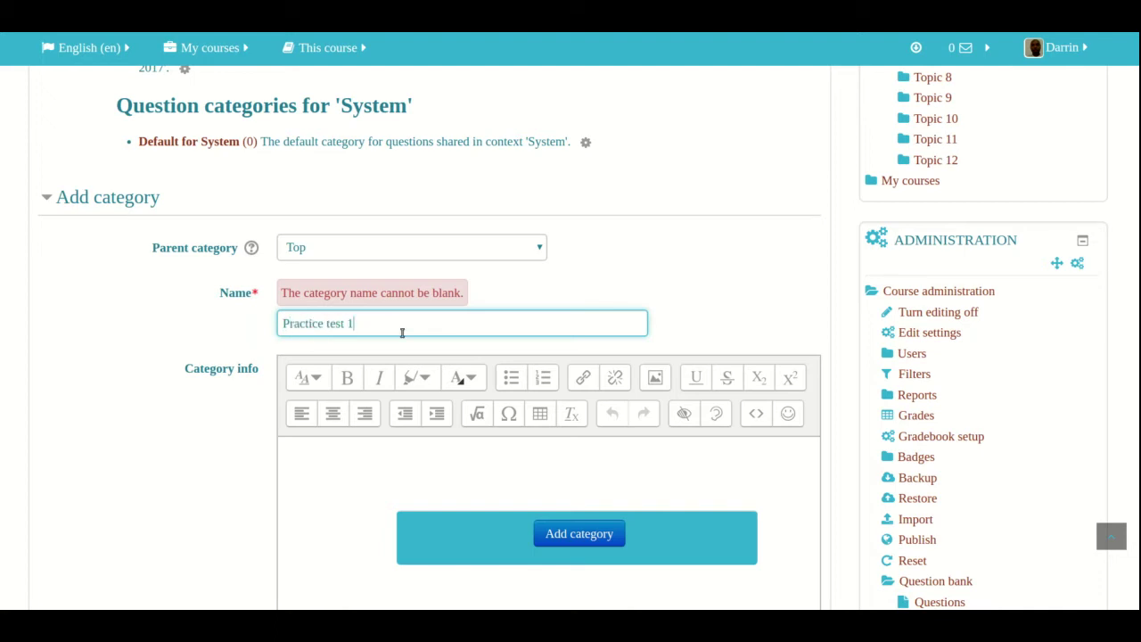
click(580, 537)
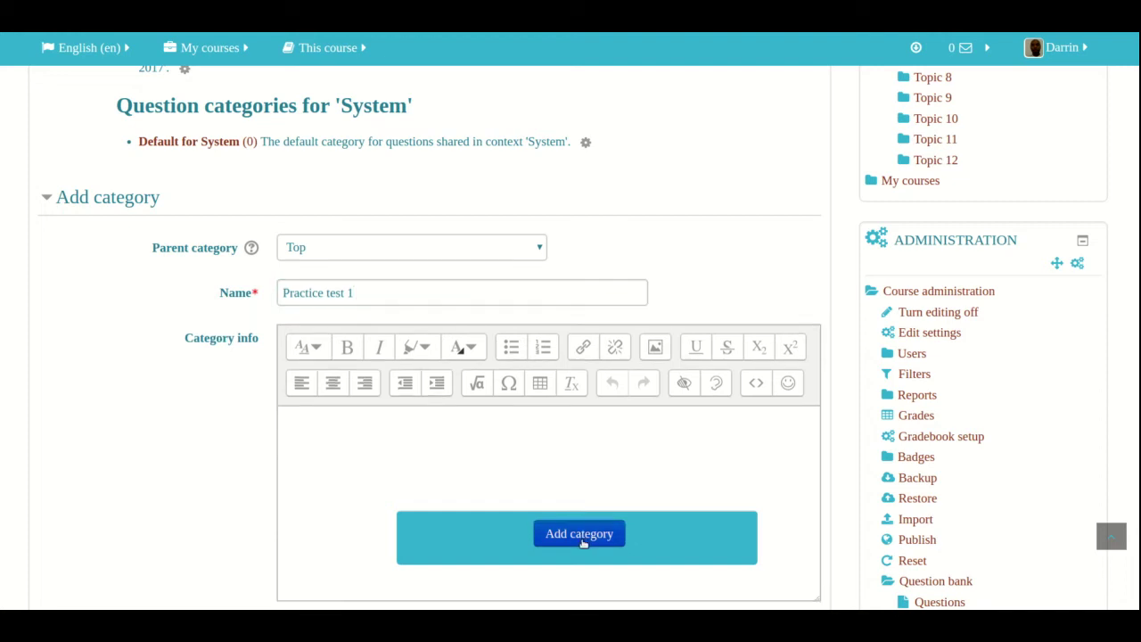
click(580, 535)
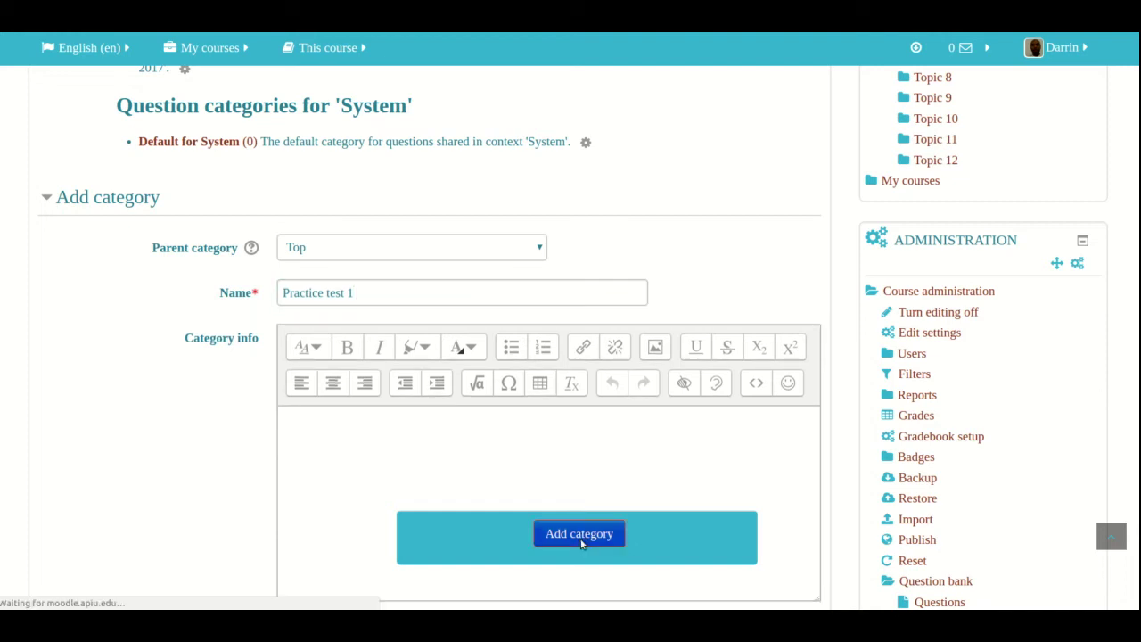
scroll(524, 496, down, 2)
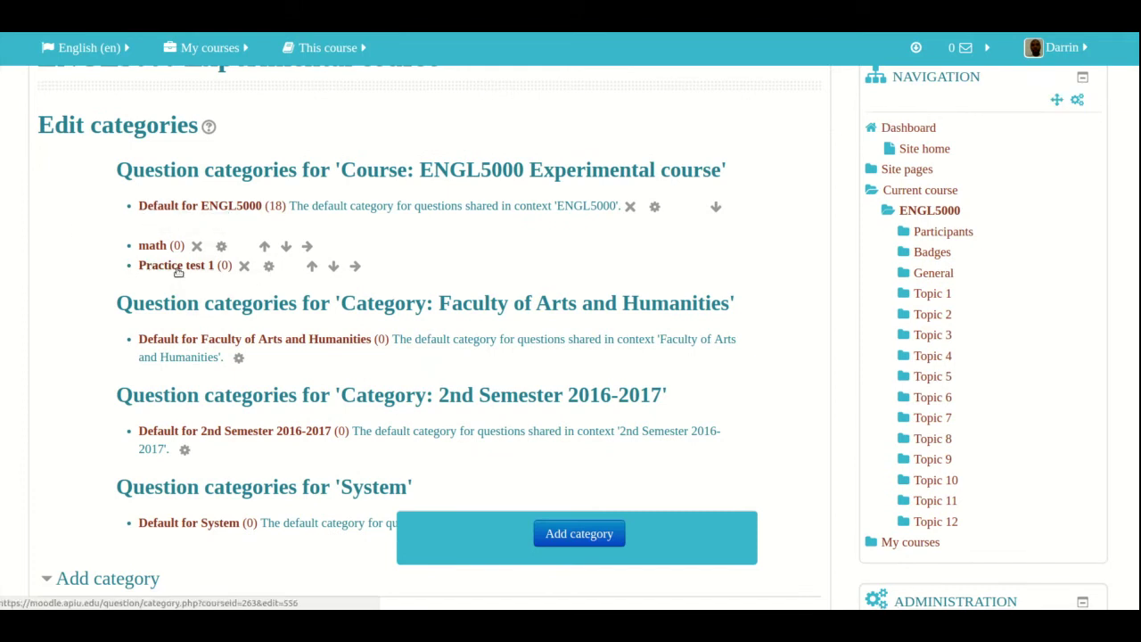
key(ctrl+plus)
key(ctrl+plus)
key(ctrl+plus)
key(ctrl+plus)
key(ctrl+plus)
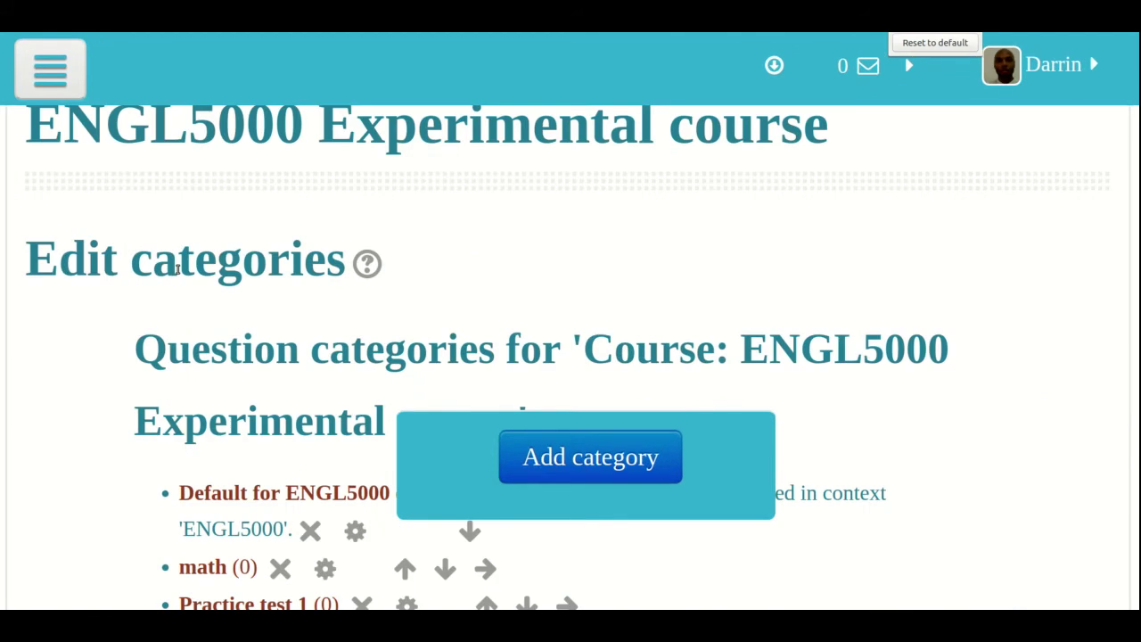
scroll(177, 269, down, 5)
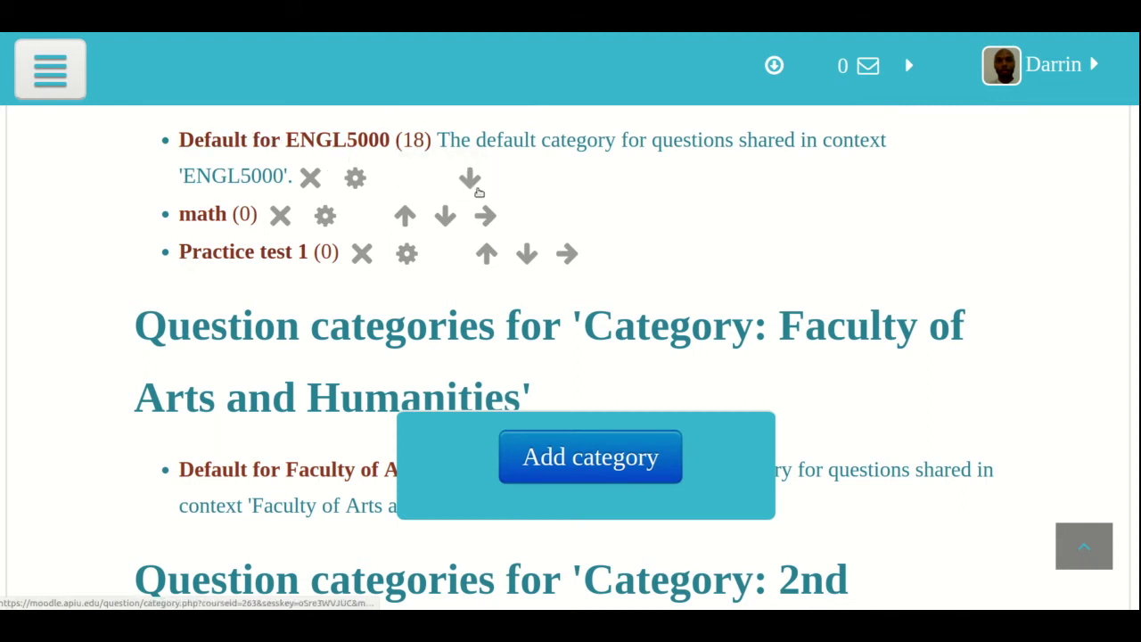
scroll(478, 191, down, 2)
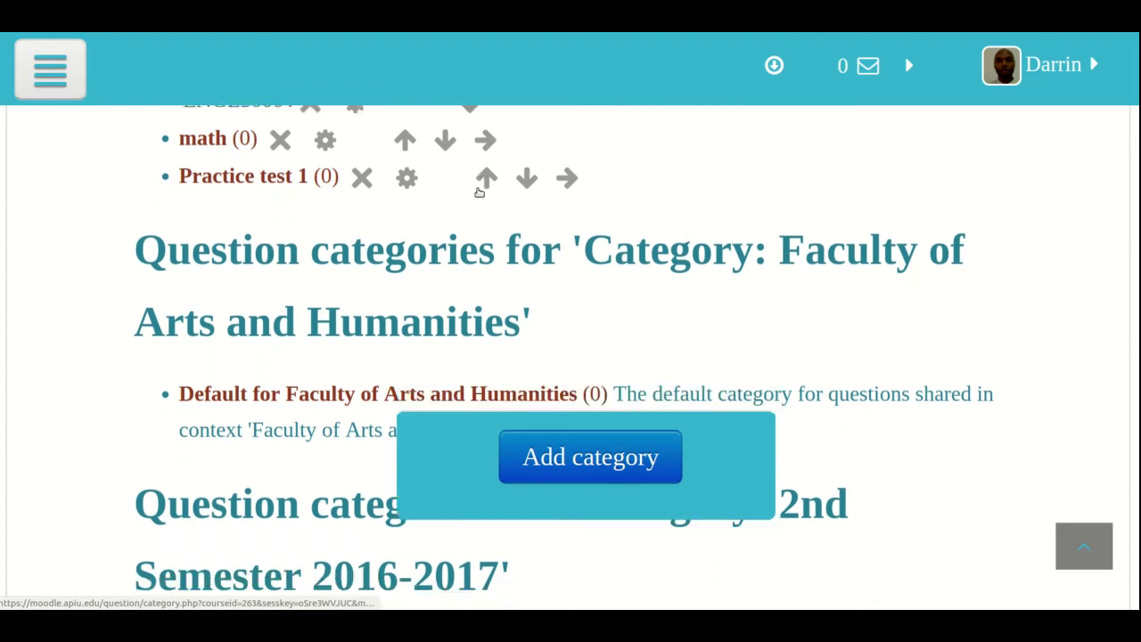
scroll(478, 191, down, 10)
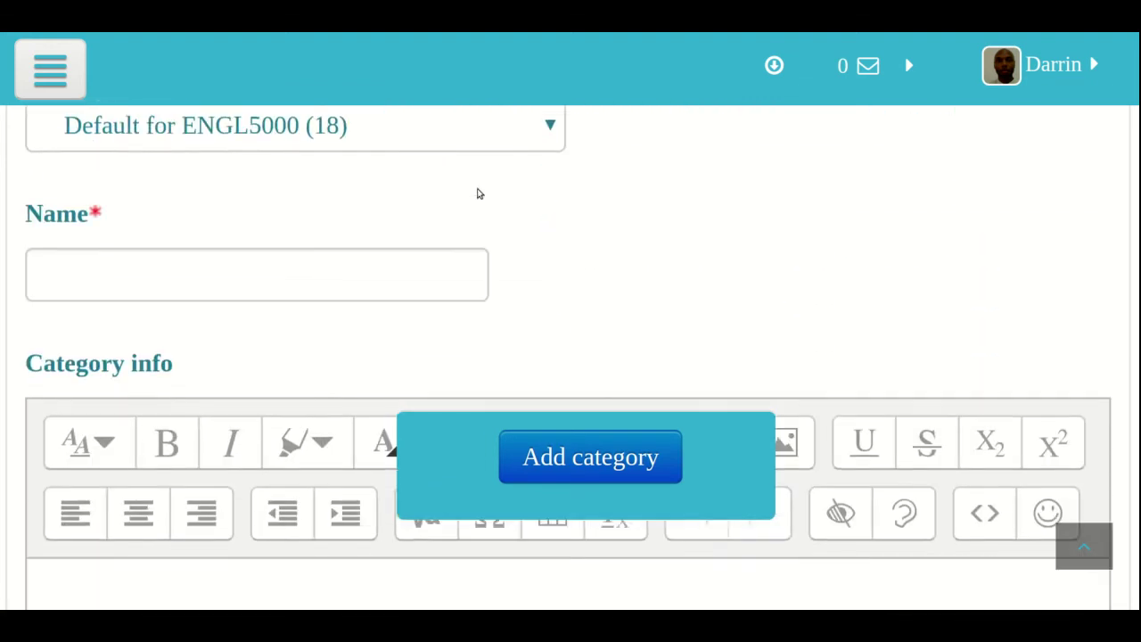
Step: Name the new category 'Practice test 2' with parent Default for ENGL5000 and add it
click(118, 259)
text(PRa)
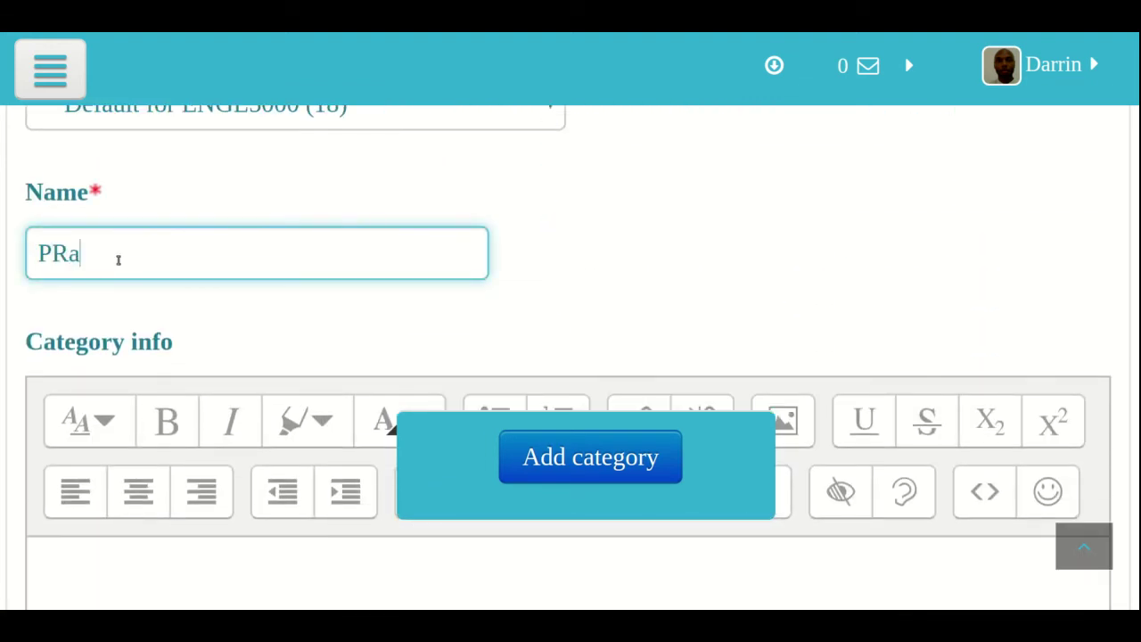
key(BackSpace)
key(BackSpace)
scroll(125, 227, up, 1)
text(ractice test 2)
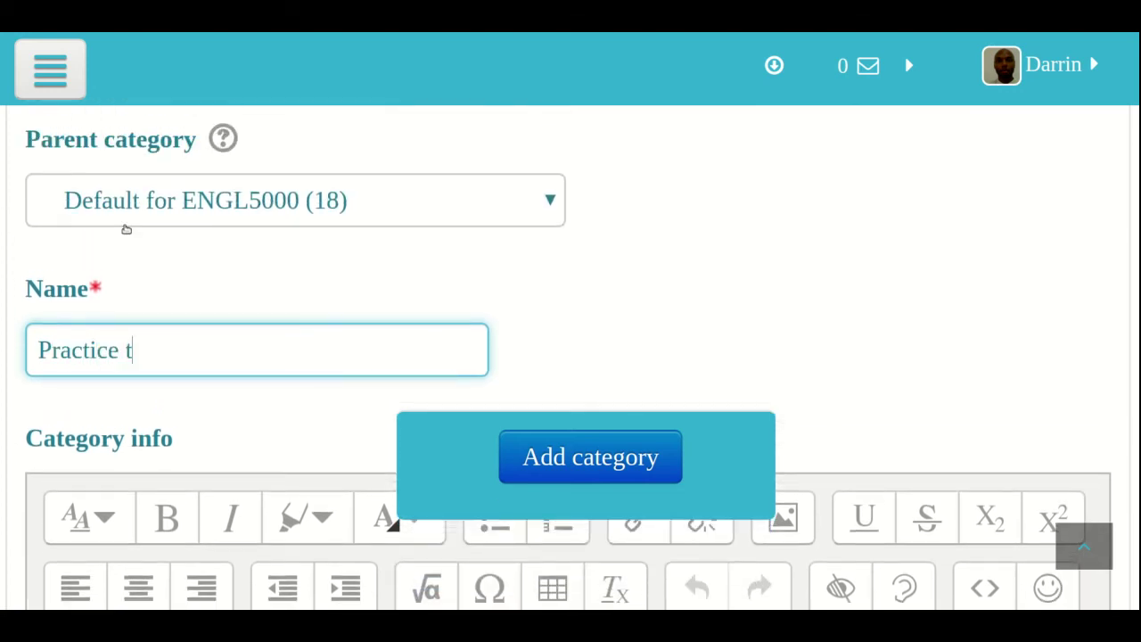
click(142, 212)
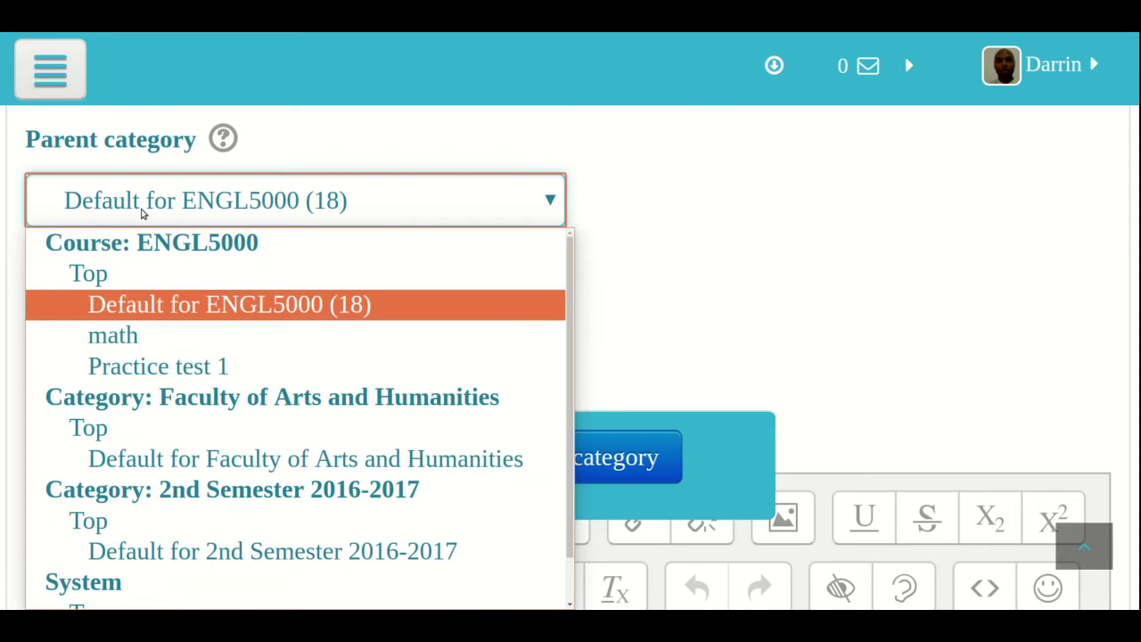
click(143, 212)
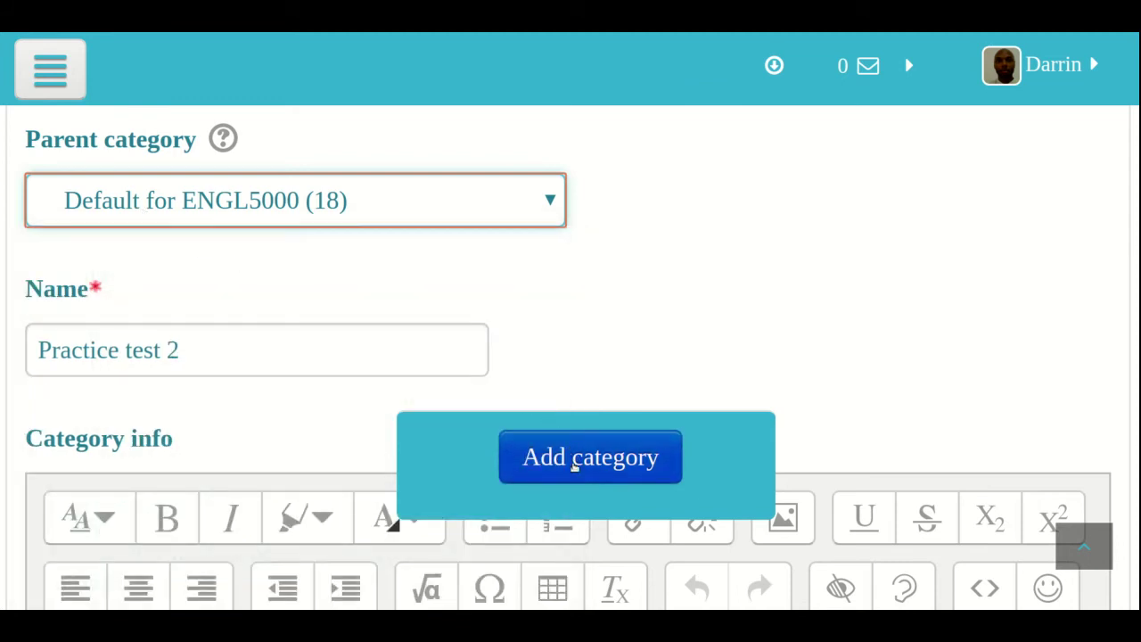
click(575, 466)
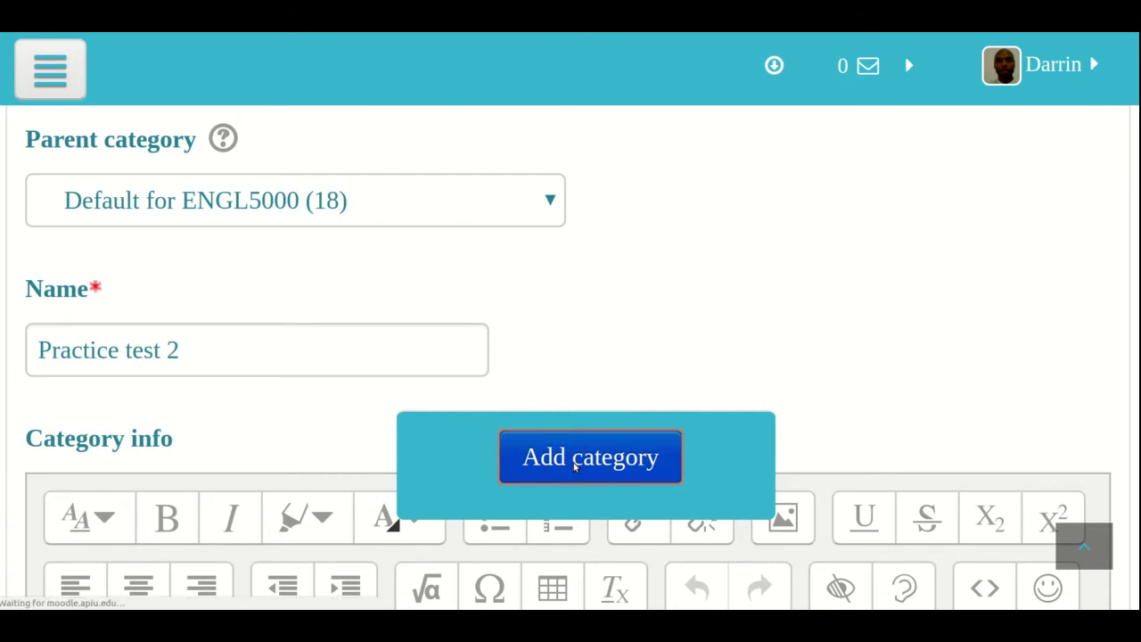
Step: Zoom and scroll through the category list to check Practice test 2 (0) under Default for ENGL5000
scroll(575, 464, down, 6)
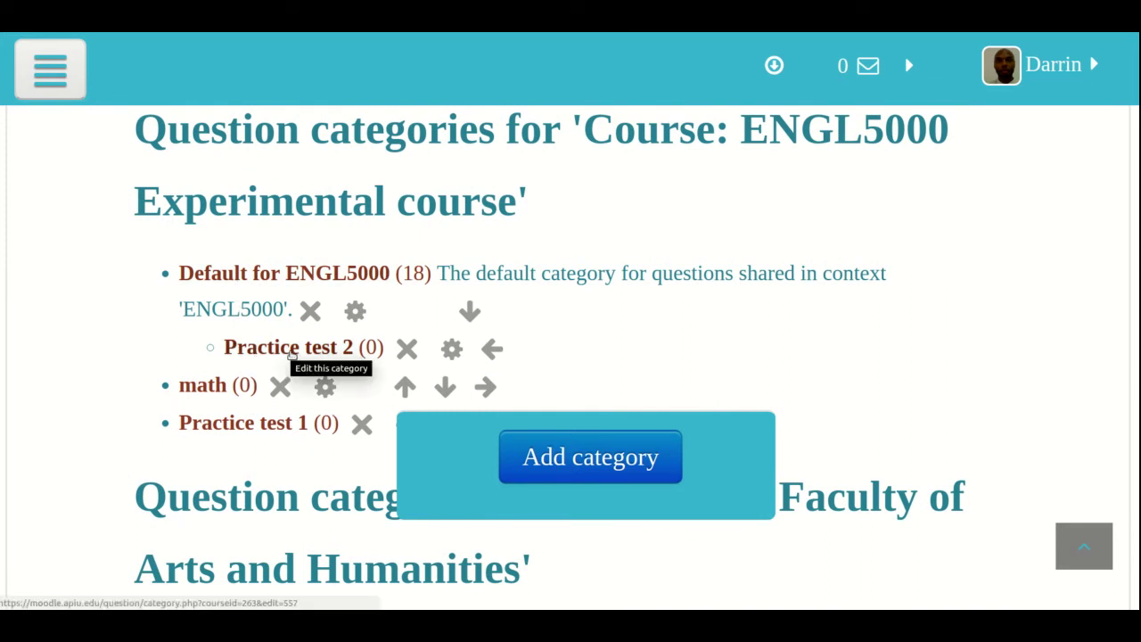
key(ctrl+plus)
key(ctrl+plus)
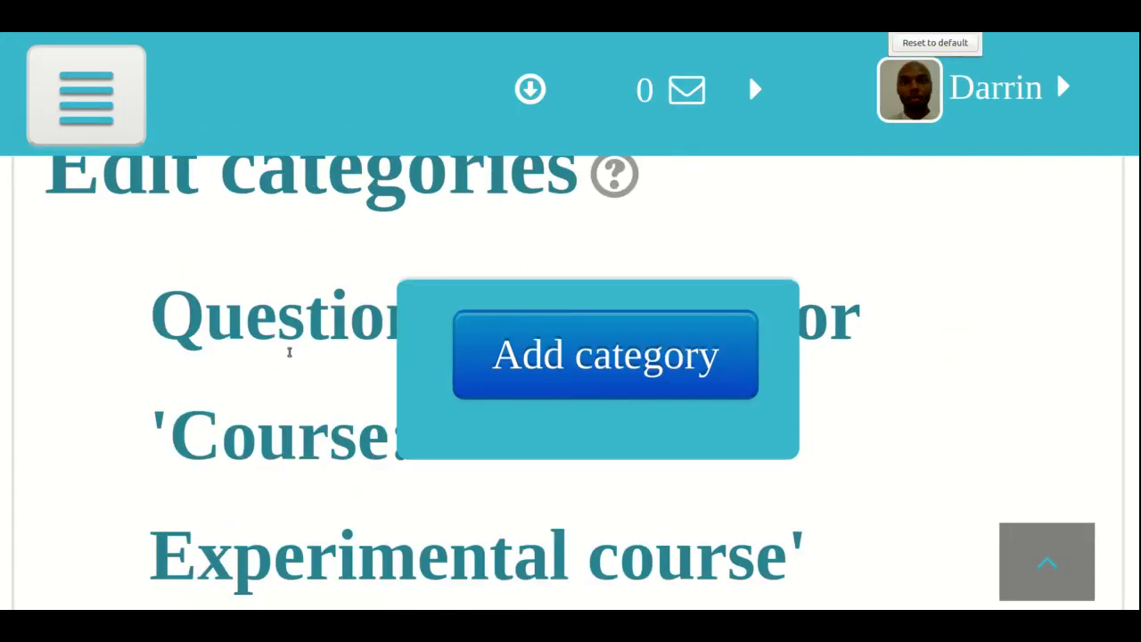
scroll(288, 352, down, 5)
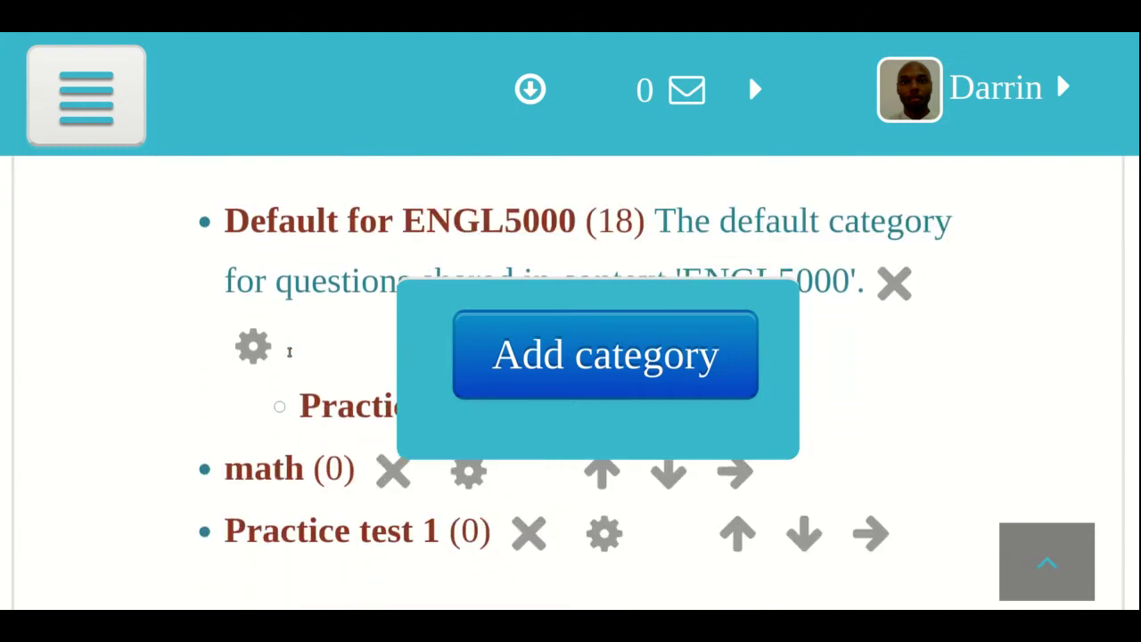
scroll(289, 411, down, 1)
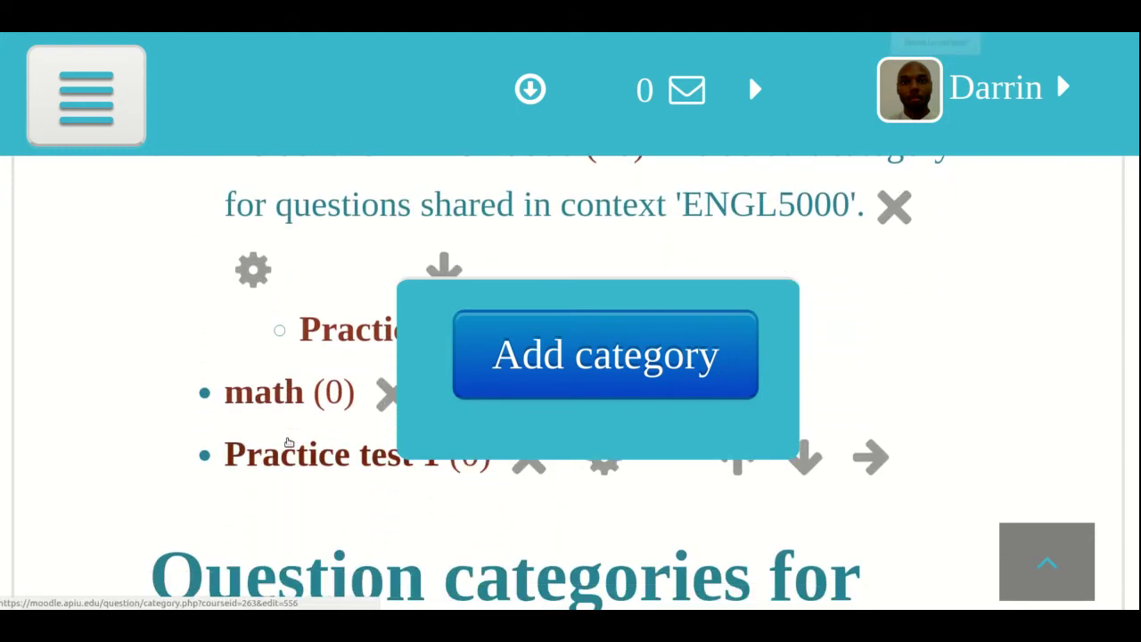
key(ctrl+minus)
scroll(288, 439, up, 3)
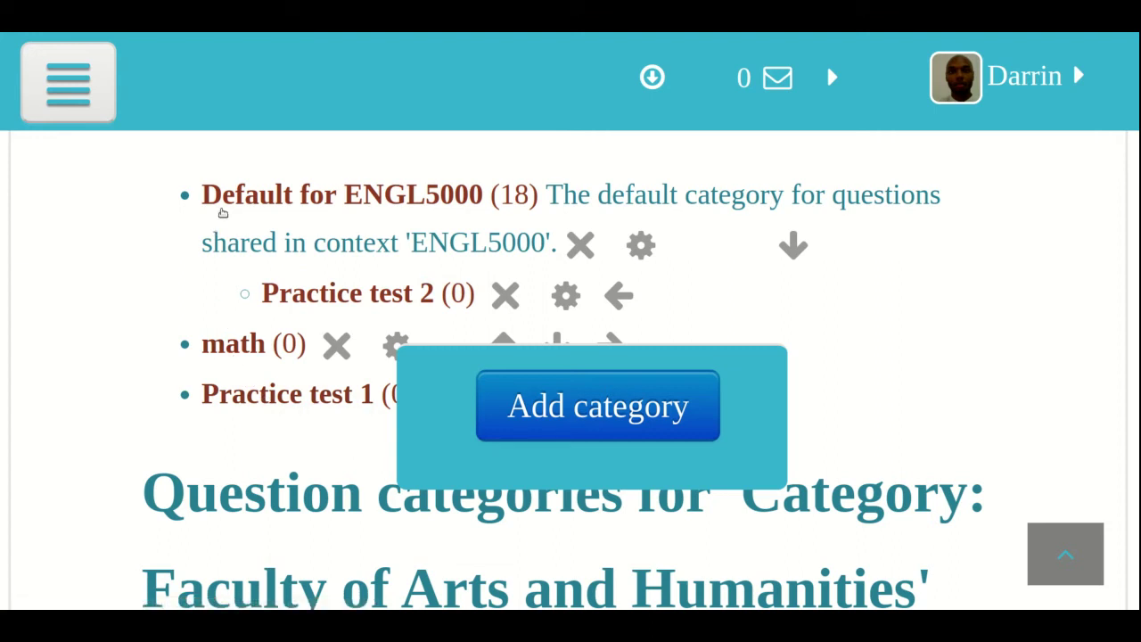
scroll(253, 139, up, 1)
scroll(254, 139, up, 3)
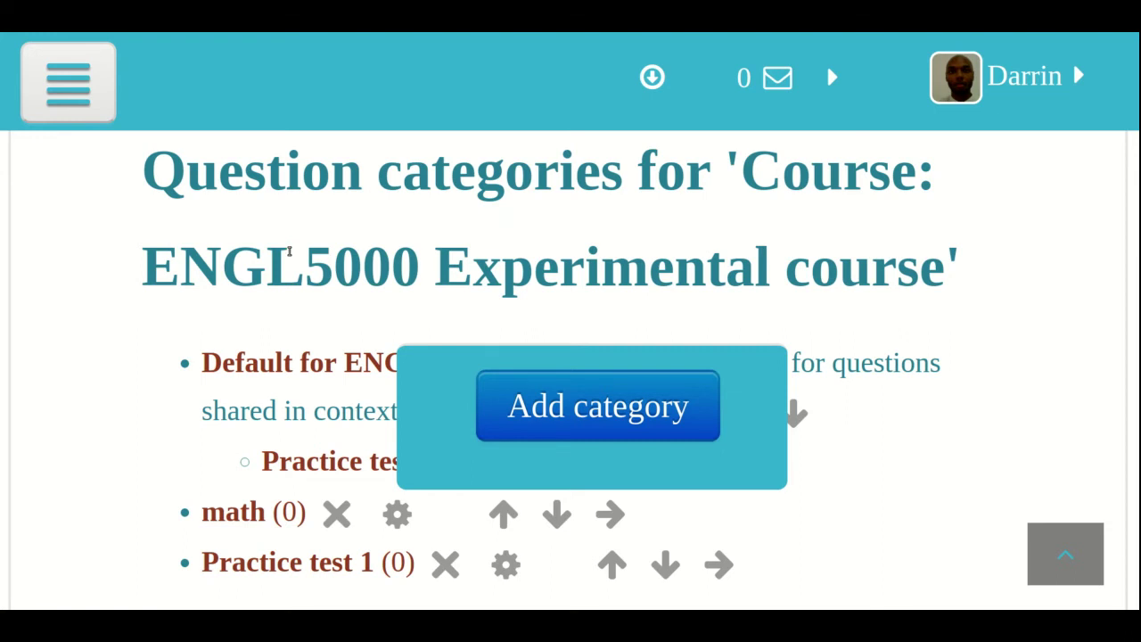
scroll(289, 253, down, 12)
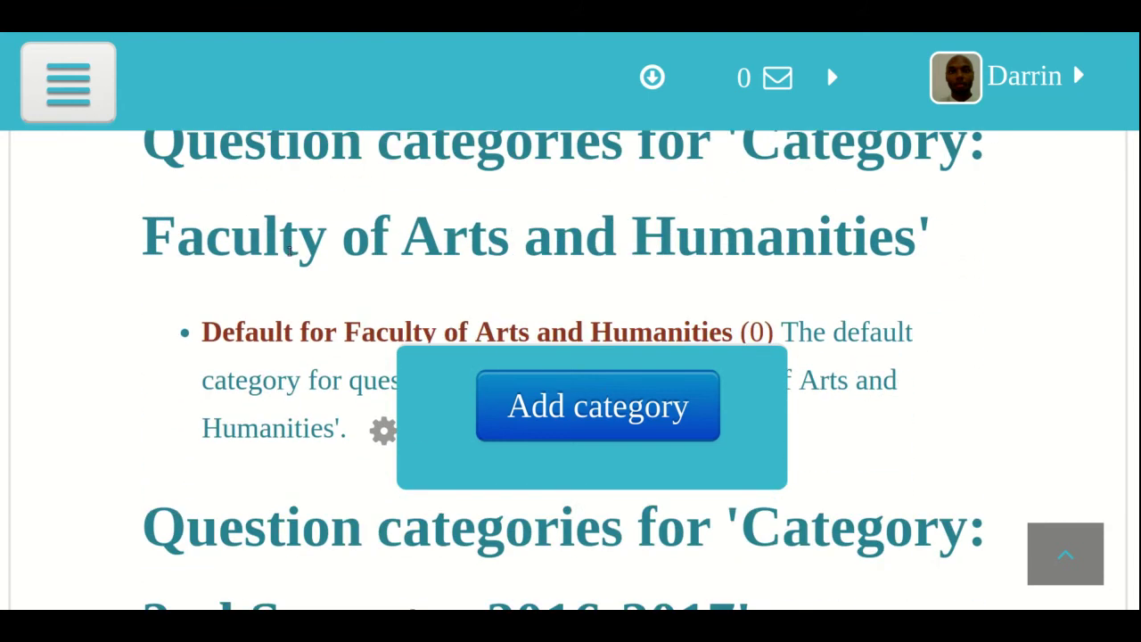
Step: Reset the browser zoom to normal and put focus in the empty Category info field
scroll(289, 252, down, 12)
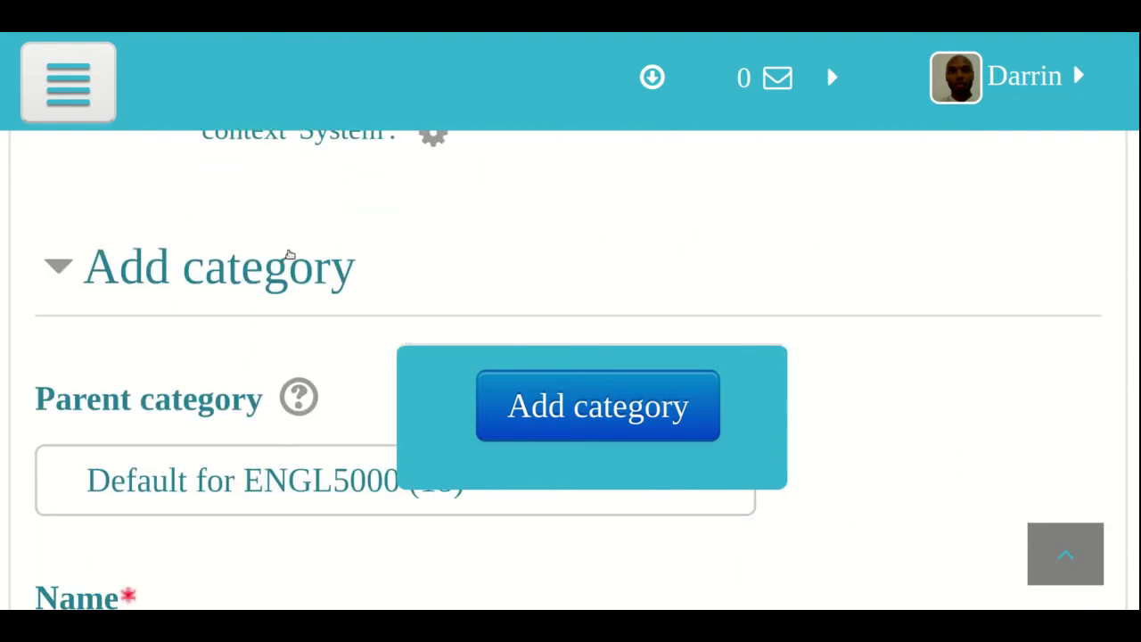
scroll(290, 254, down, 14)
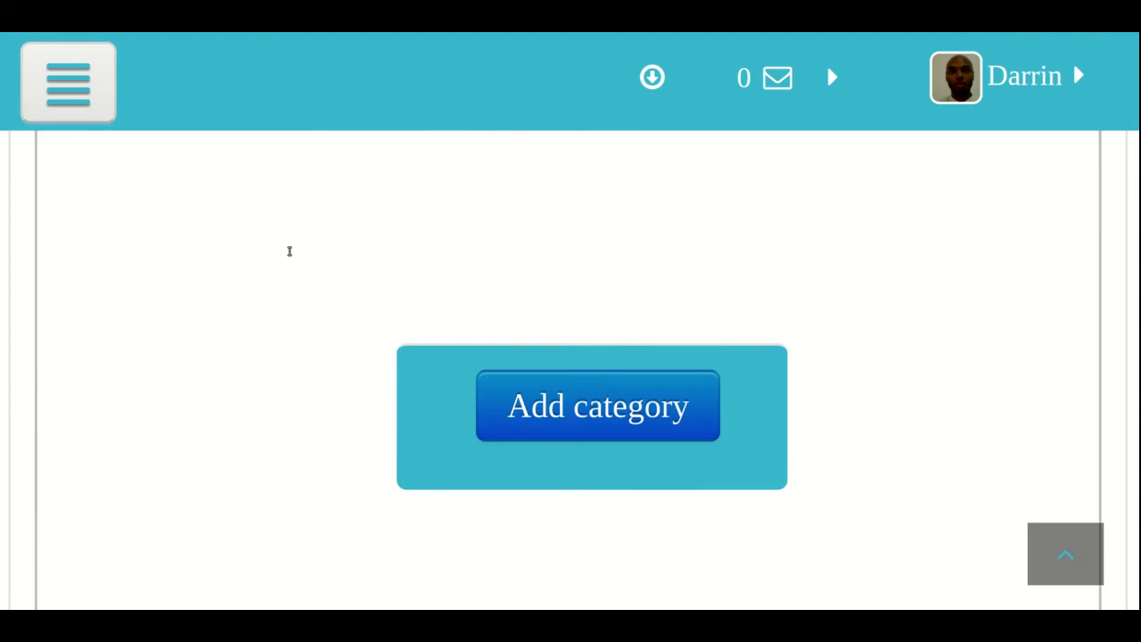
scroll(289, 252, up, 6)
scroll(305, 211, up, 3)
key(ctrl+0)
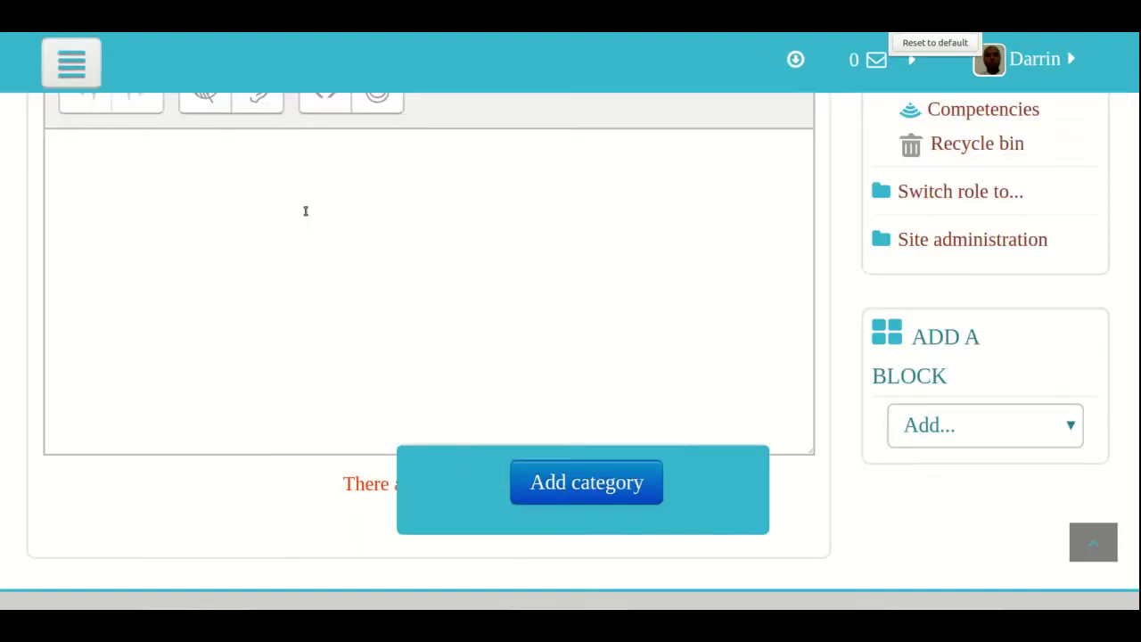
scroll(306, 211, down, 2)
scroll(305, 211, up, 3)
scroll(305, 211, up, 1)
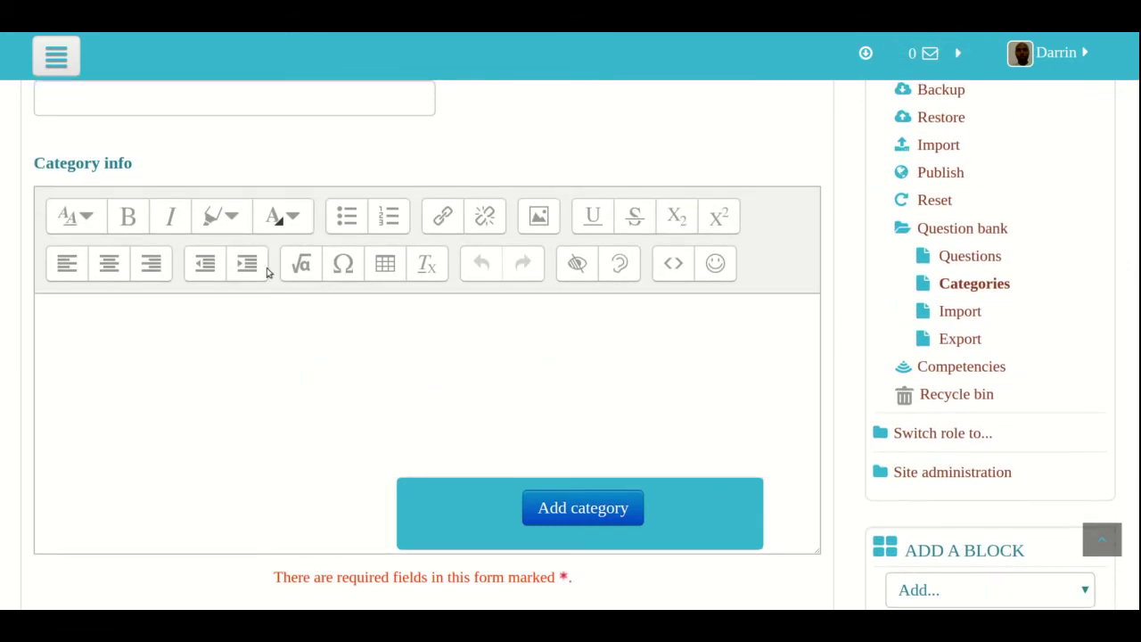
click(241, 325)
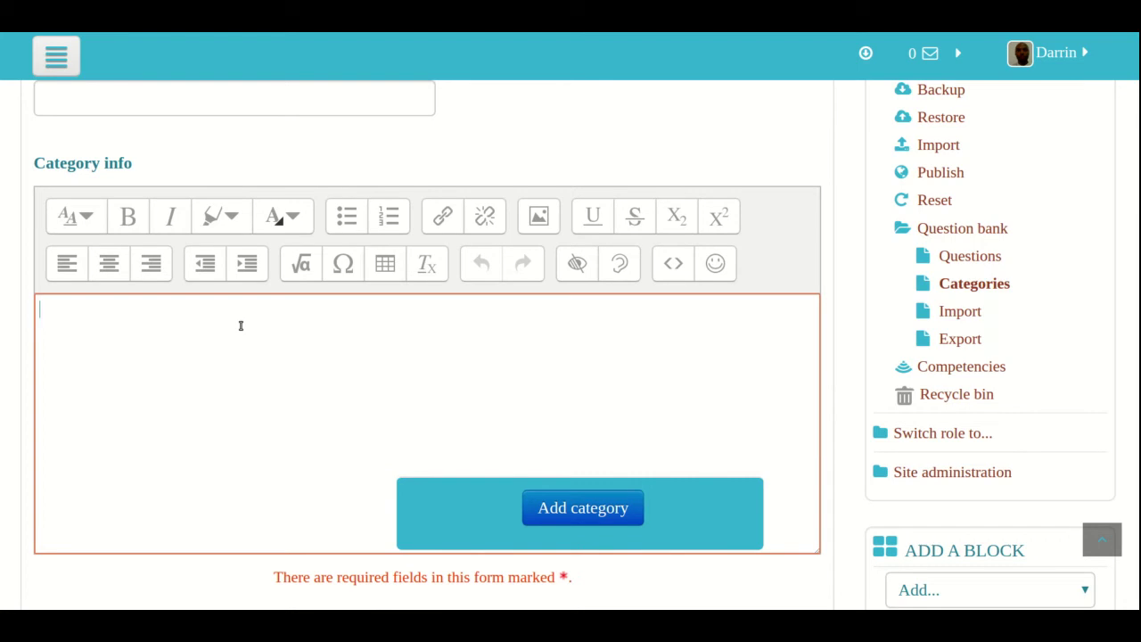
scroll(241, 325, up, 6)
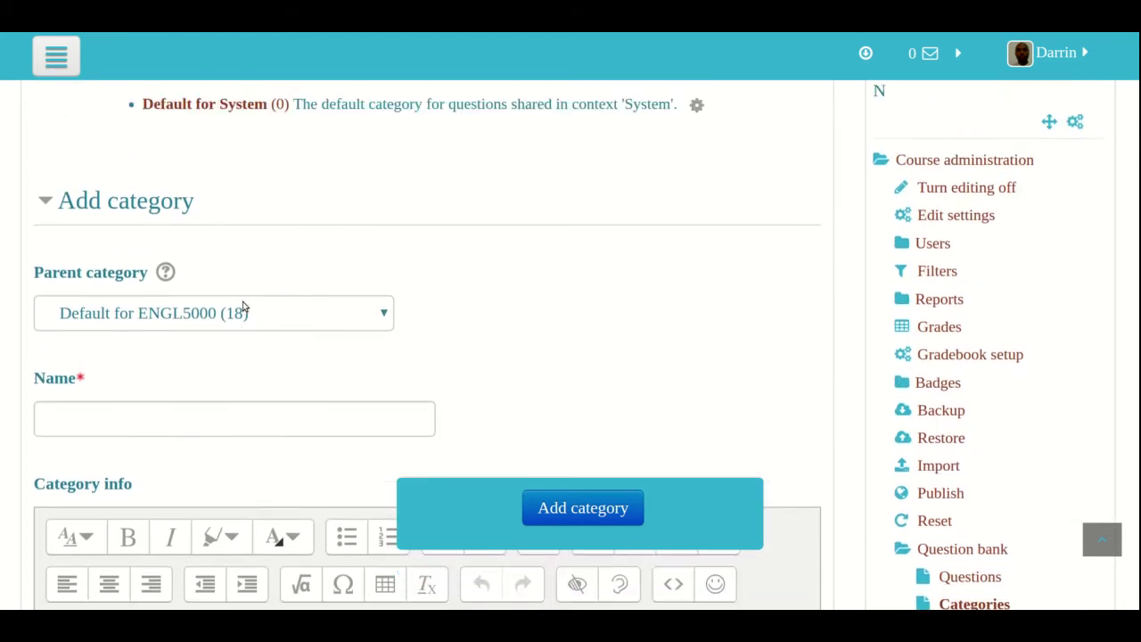
scroll(242, 303, down, 6)
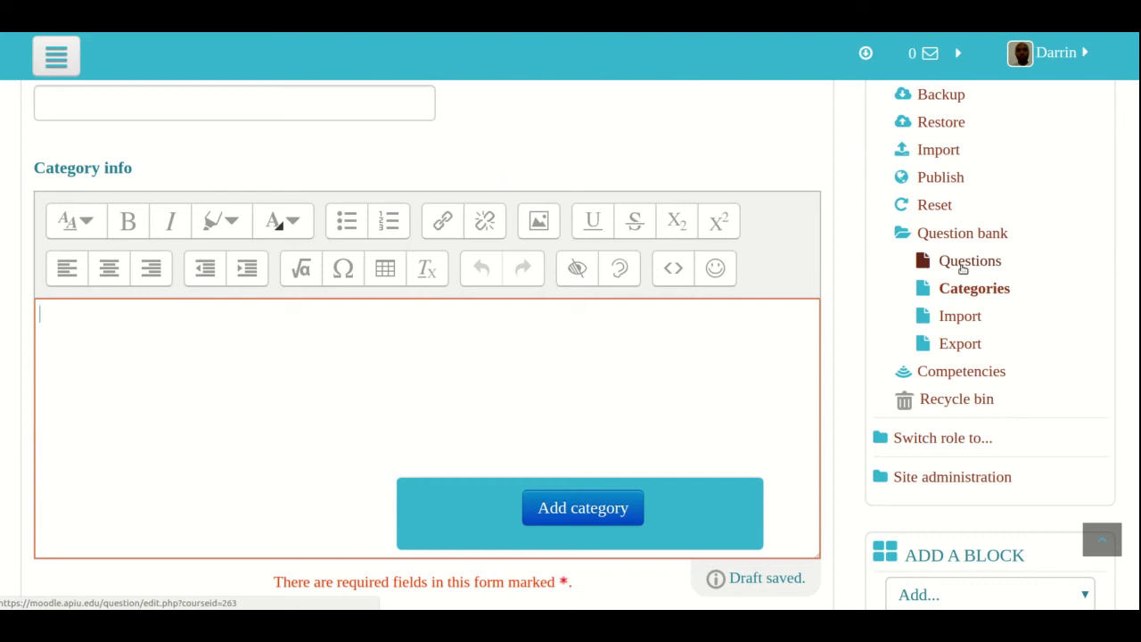
Step: Leave the unsaved form for the question list showing Default for ENGL5000's 18 questions
click(958, 268)
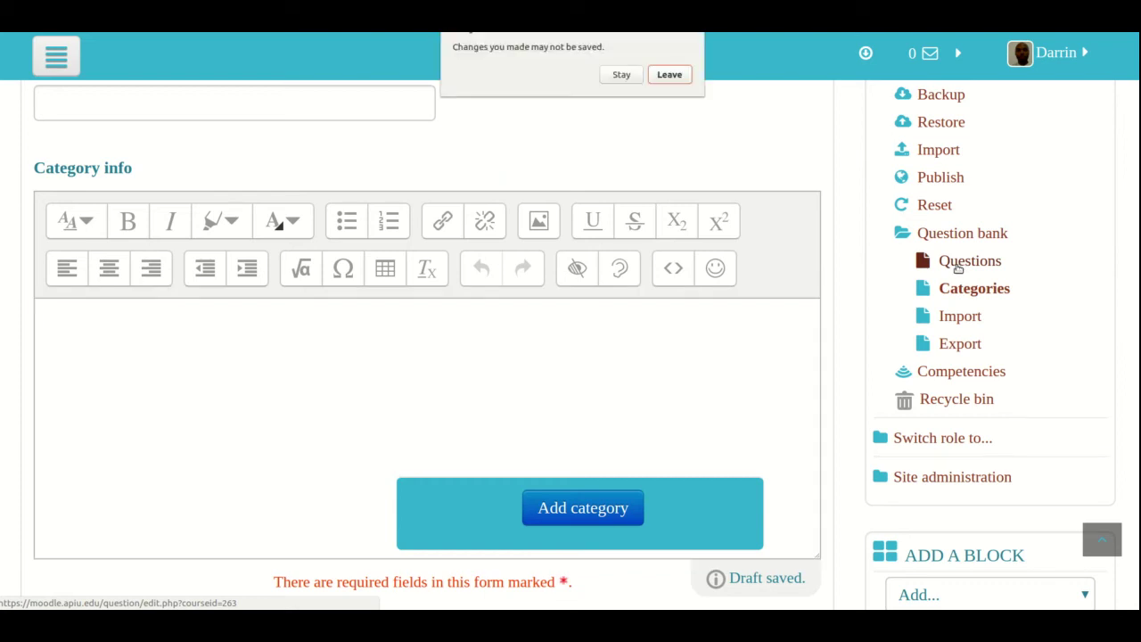
click(670, 75)
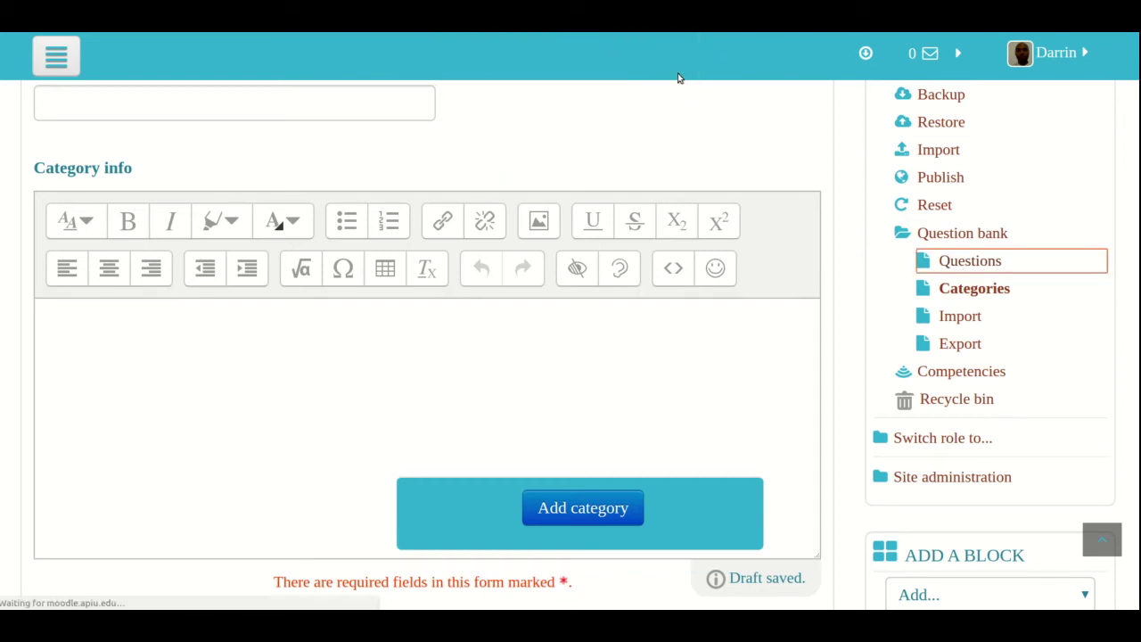
scroll(677, 116, down, 2)
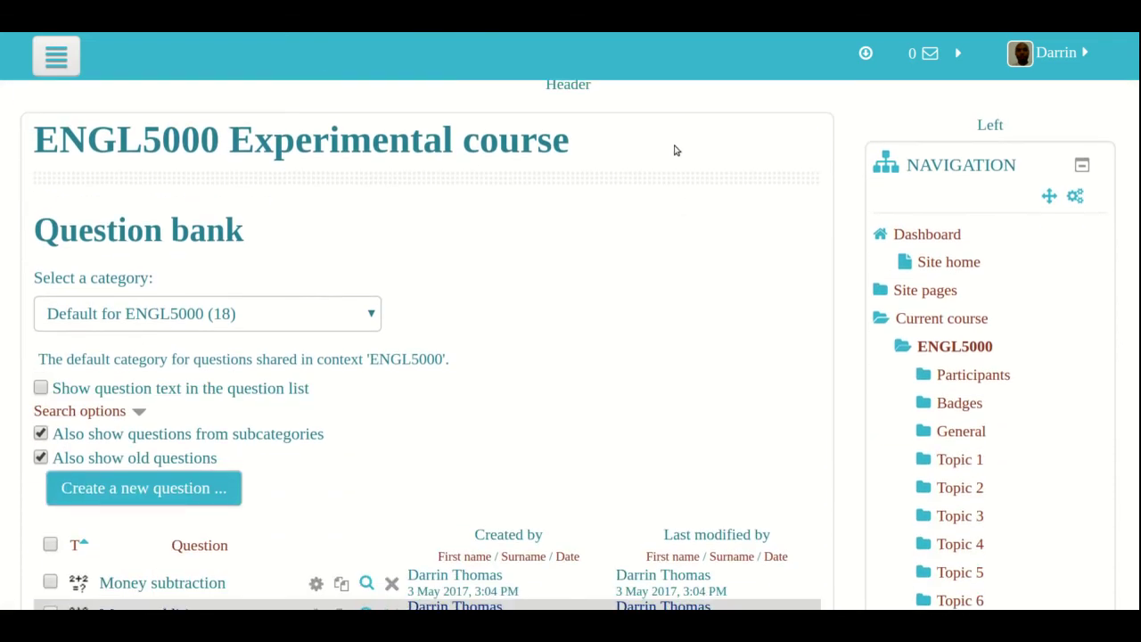
scroll(683, 237, down, 3)
scroll(684, 238, down, 5)
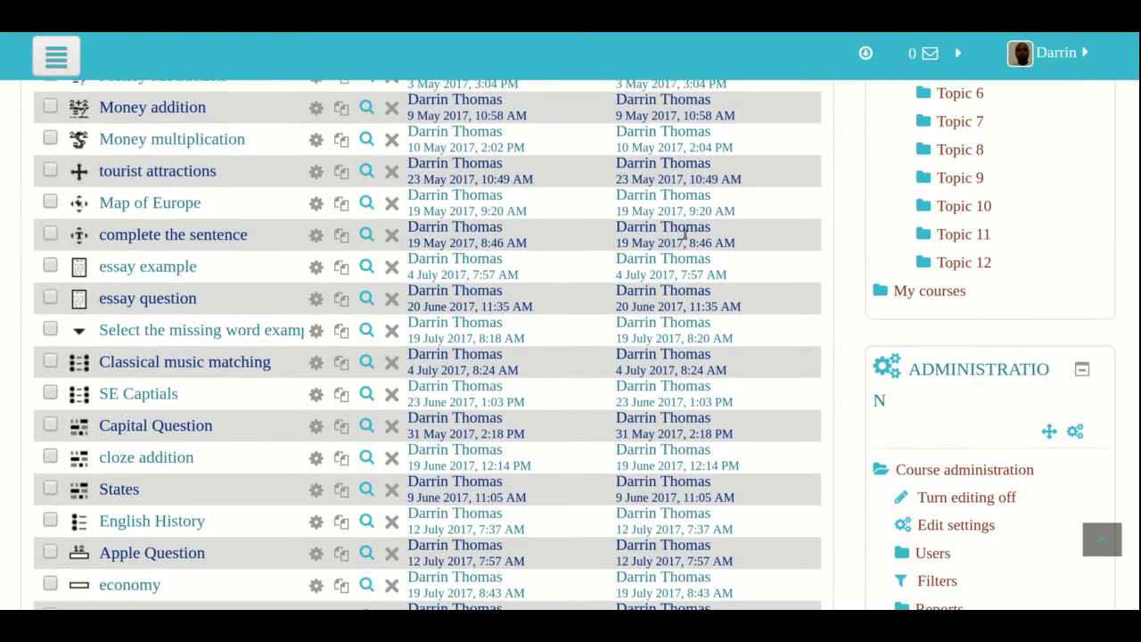
scroll(685, 233, up, 2)
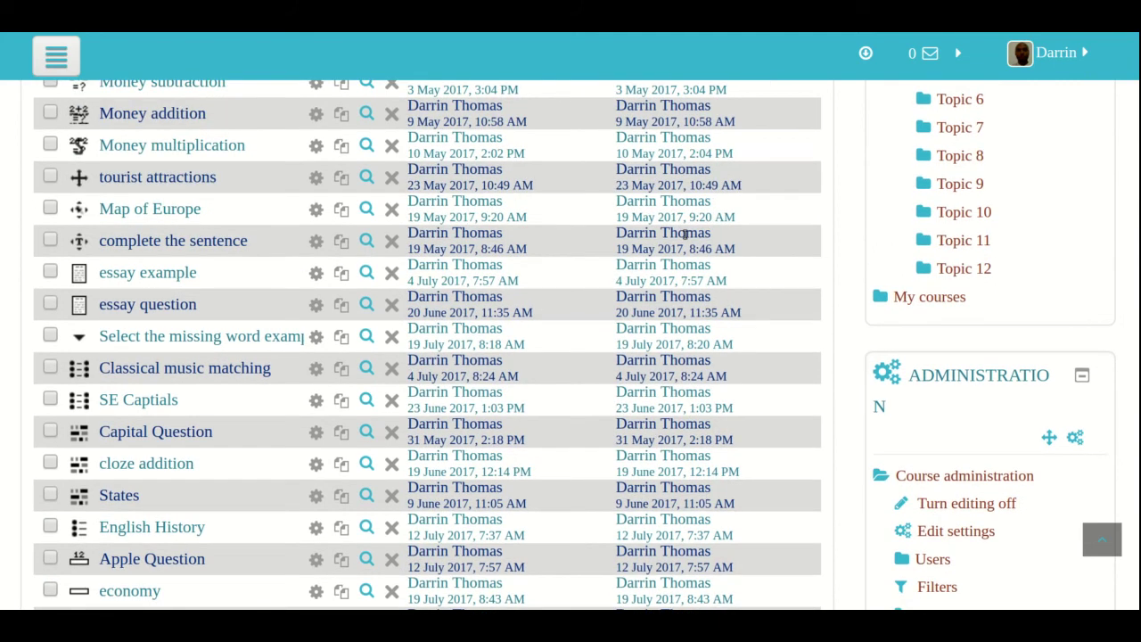
scroll(683, 233, up, 3)
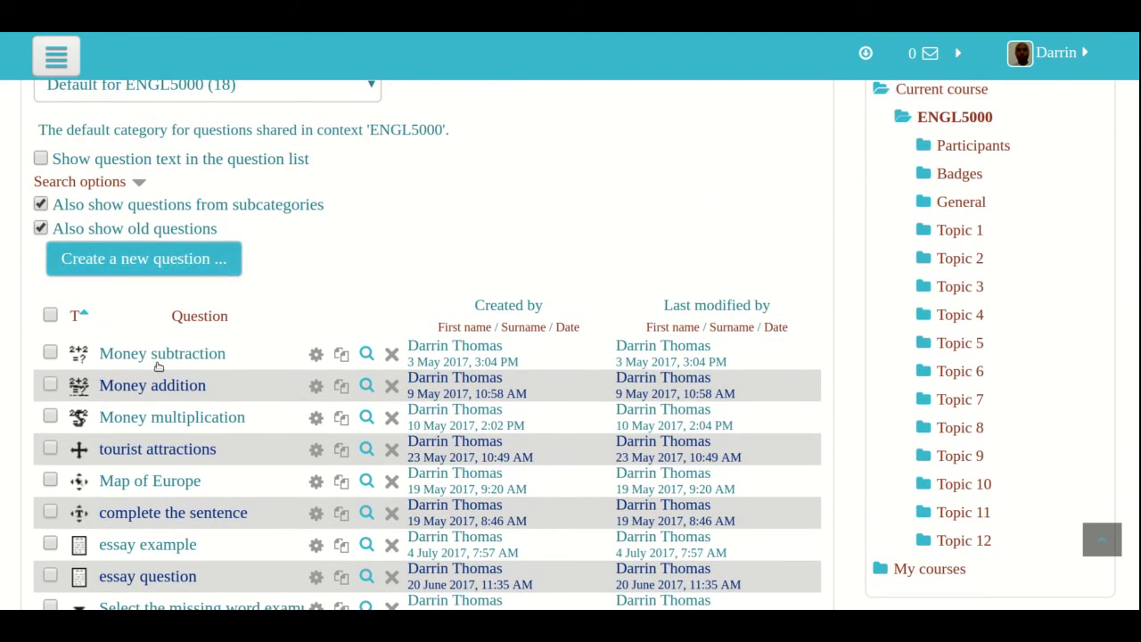
Step: Select all 18 questions in Default for ENGL5000 using the header select-all checkbox
click(50, 353)
click(50, 385)
click(50, 352)
click(51, 385)
click(50, 316)
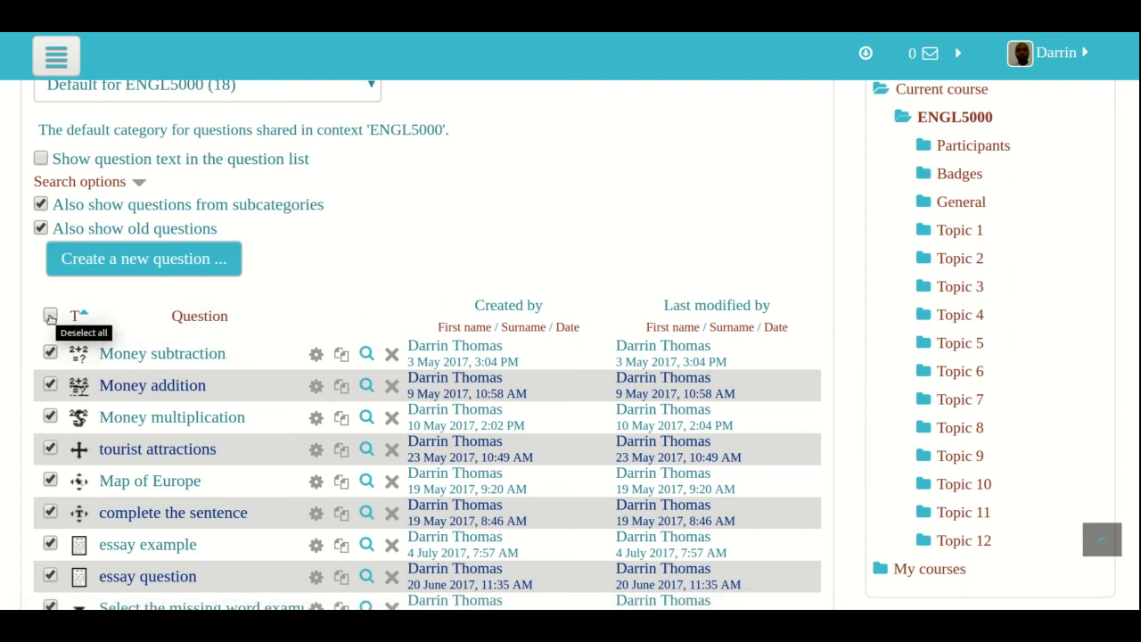
scroll(51, 316, up, 3)
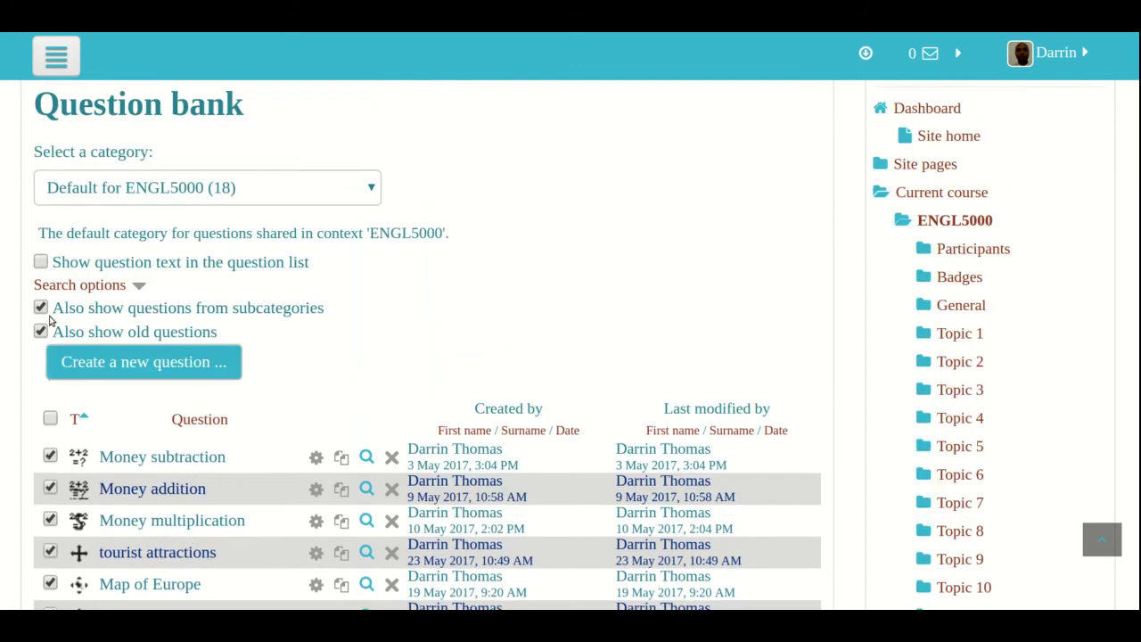
click(120, 292)
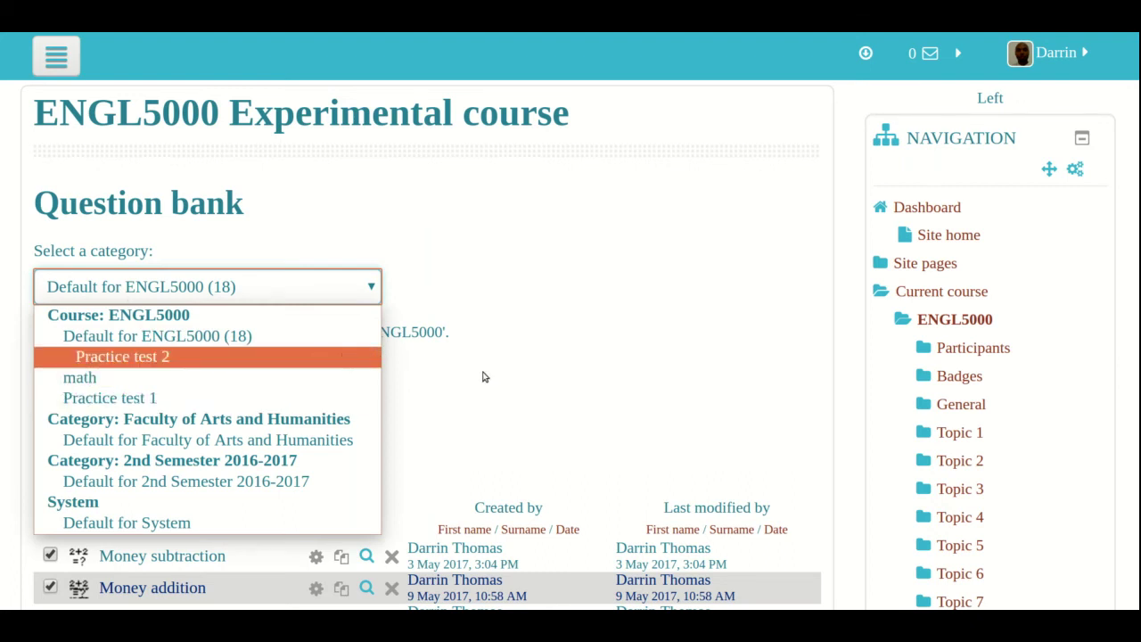
Step: Choose Practice test 1 as the destination and move the ticked questions there with 'Move to >>'
click(524, 392)
scroll(524, 392, down, 10)
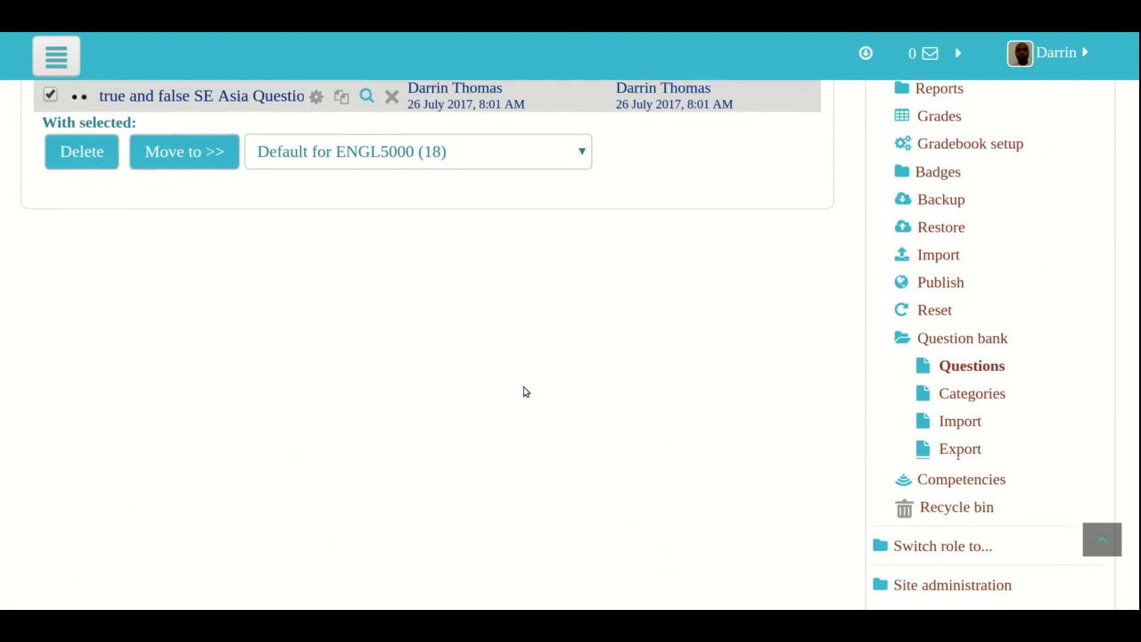
scroll(524, 392, up, 3)
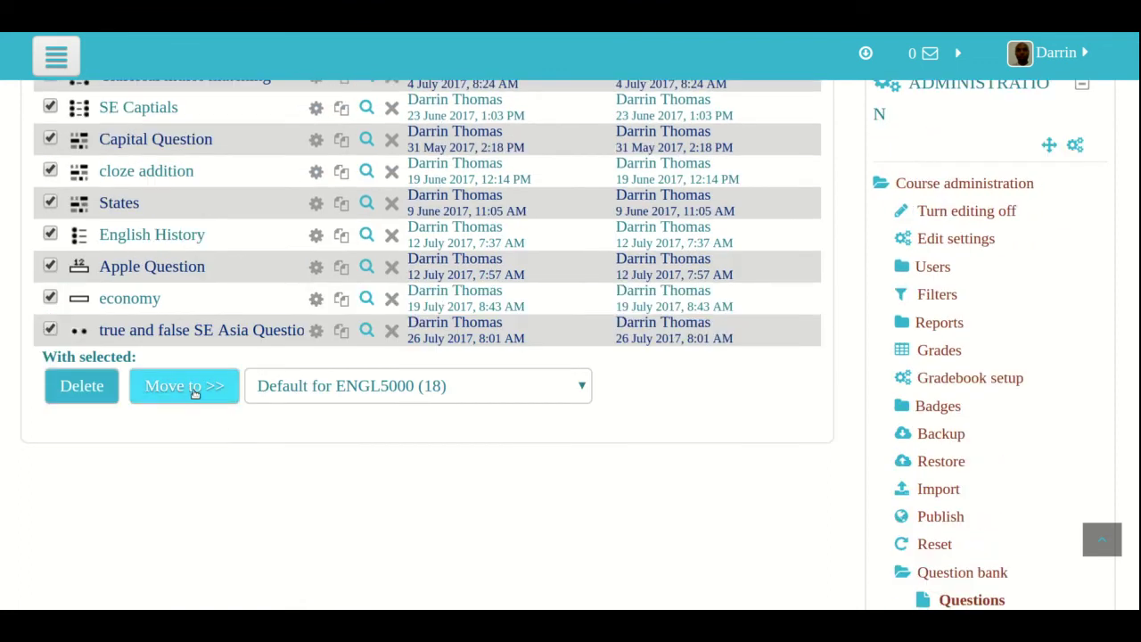
click(328, 398)
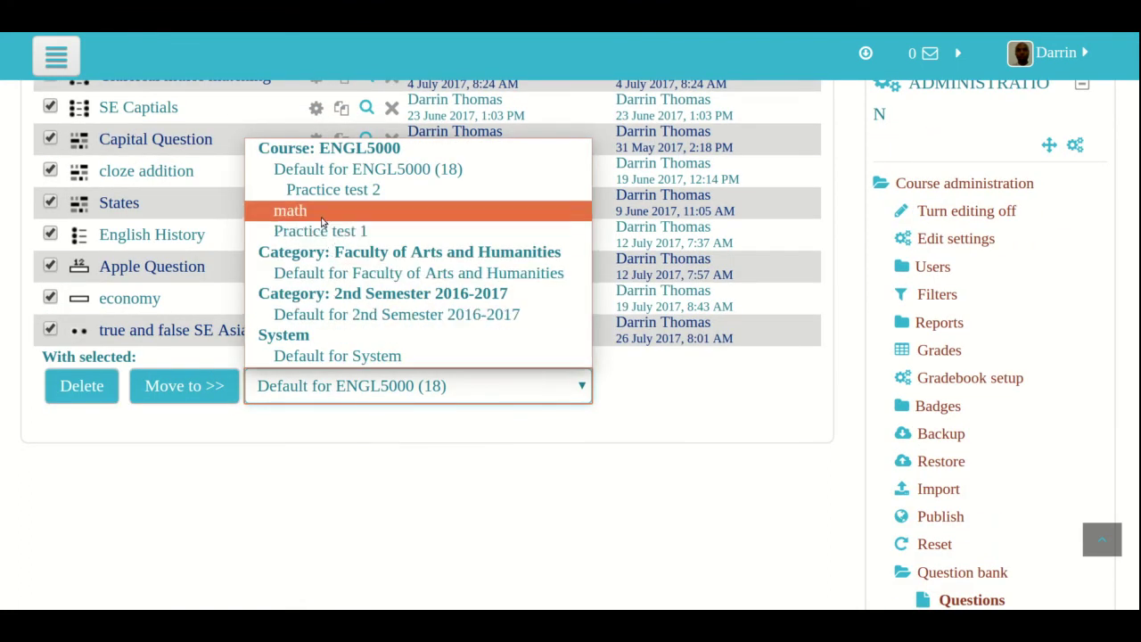
click(309, 233)
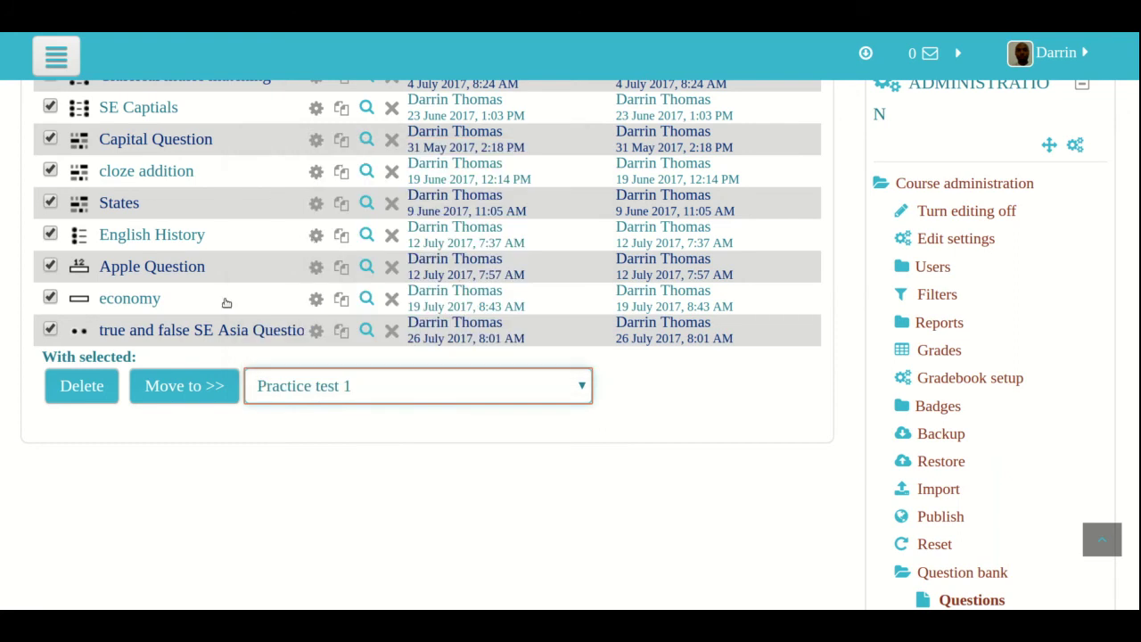
click(184, 389)
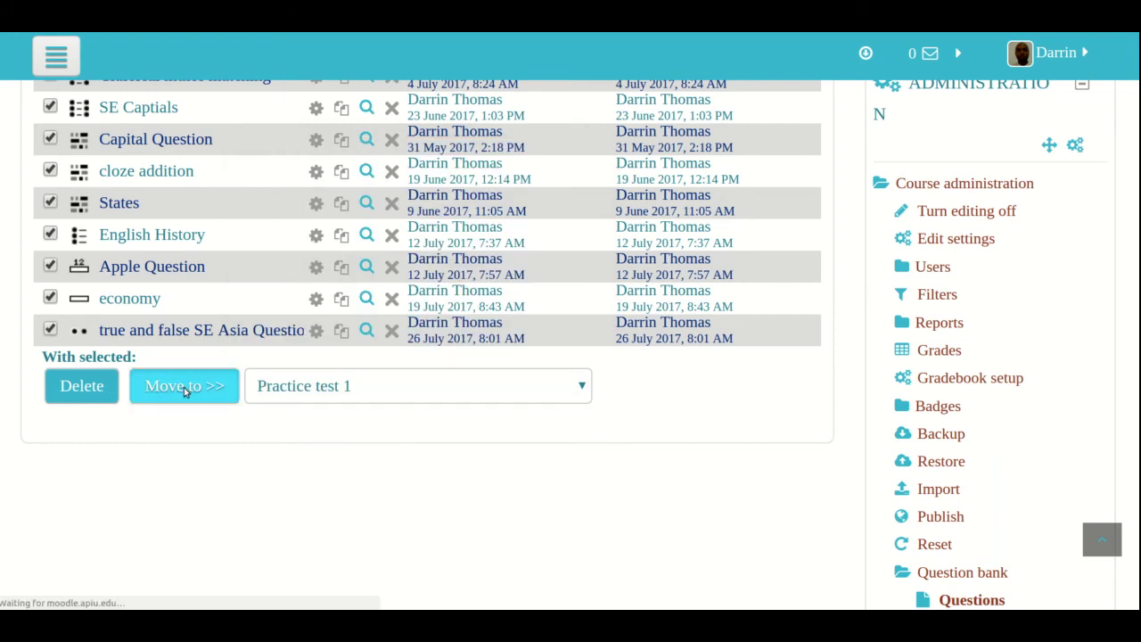
Step: Switch the question list to Default for ENGL5000 and confirm it no longer shows any questions
scroll(184, 392, down, 5)
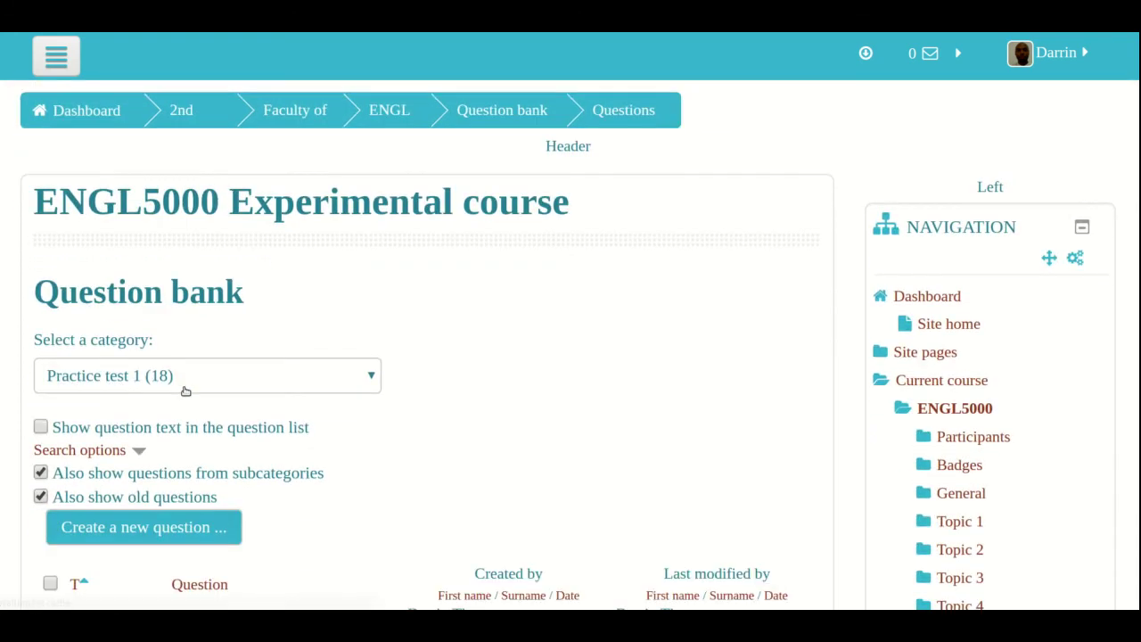
scroll(184, 388, up, 5)
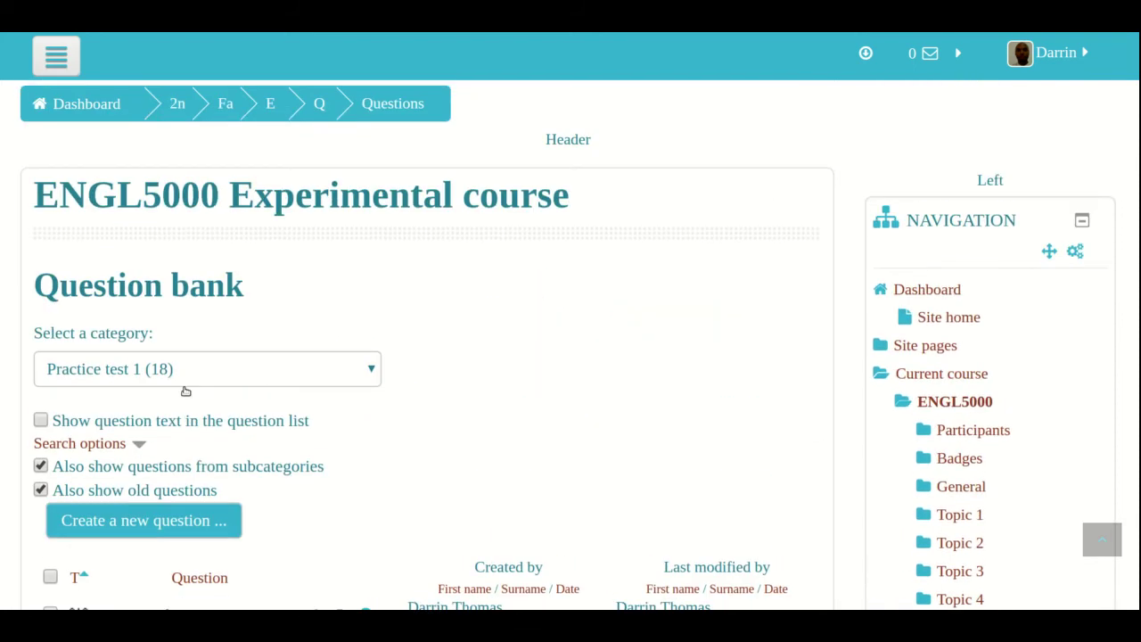
click(169, 371)
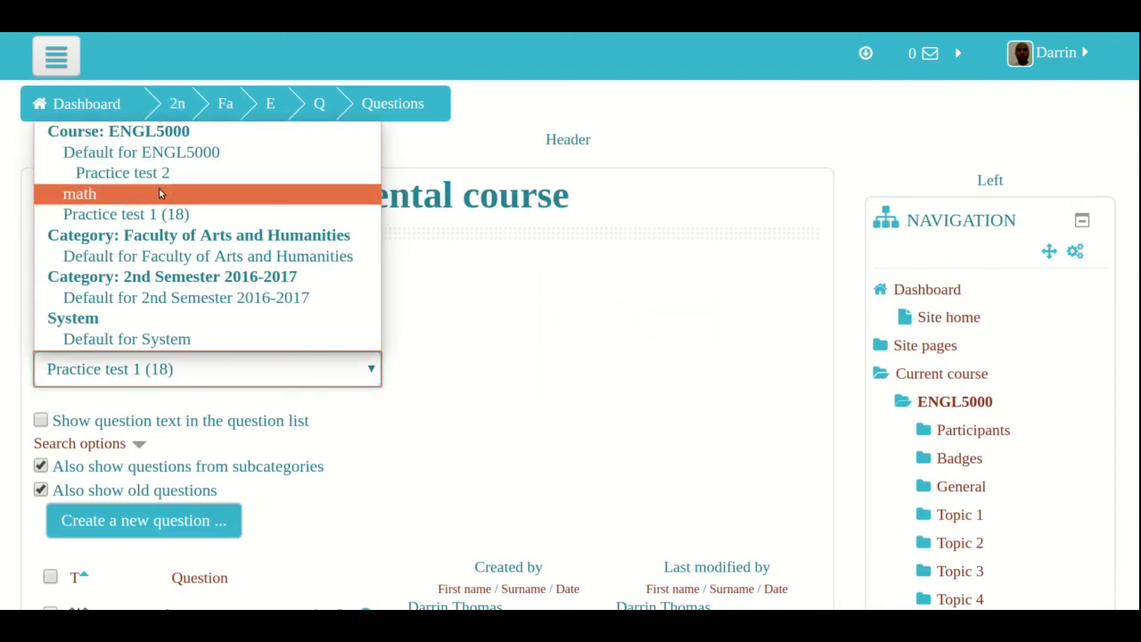
click(131, 162)
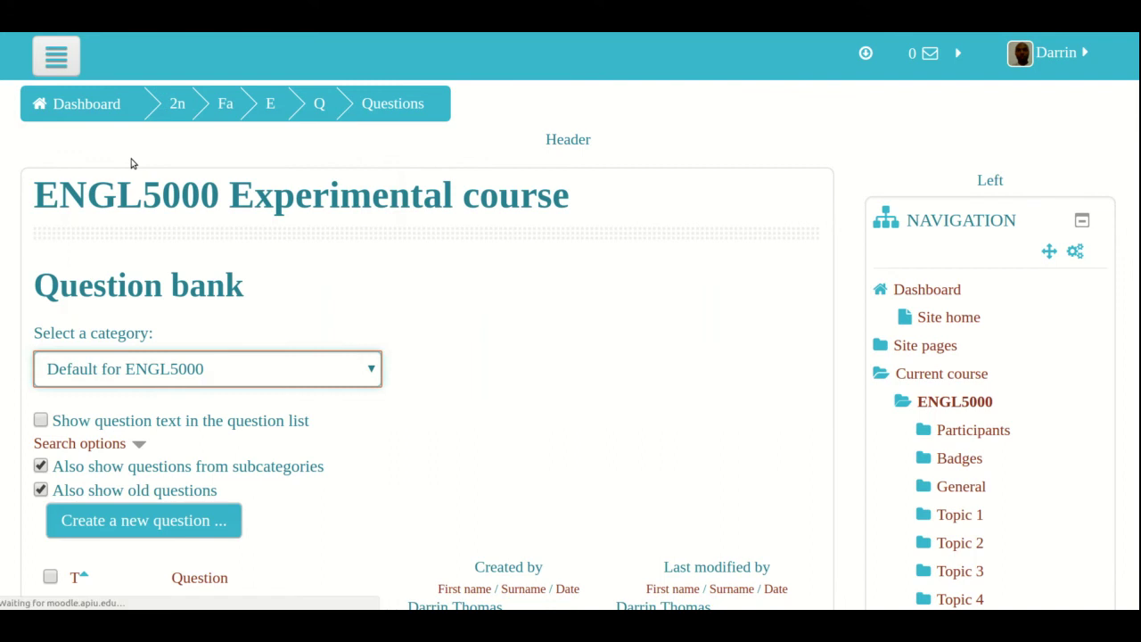
scroll(233, 306, down, 5)
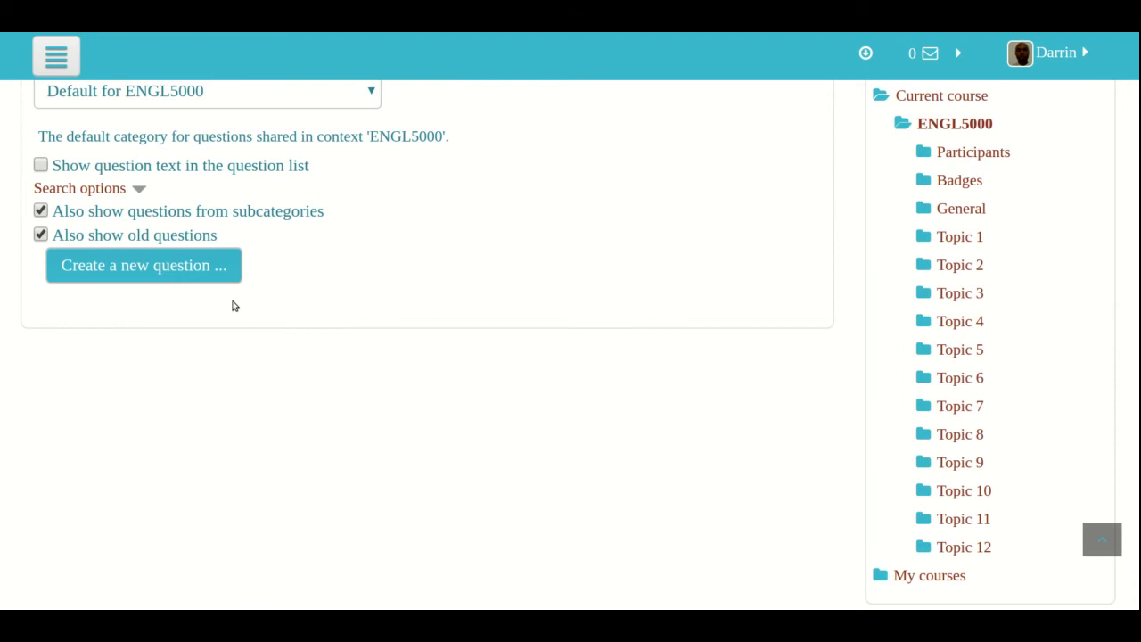
scroll(234, 306, up, 2)
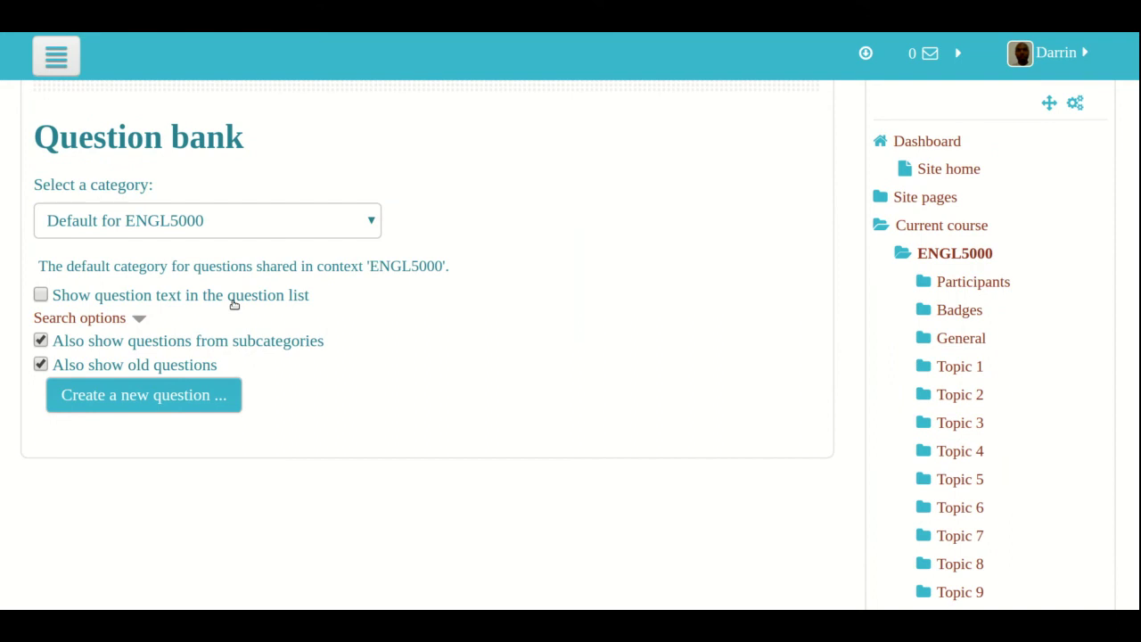
click(122, 233)
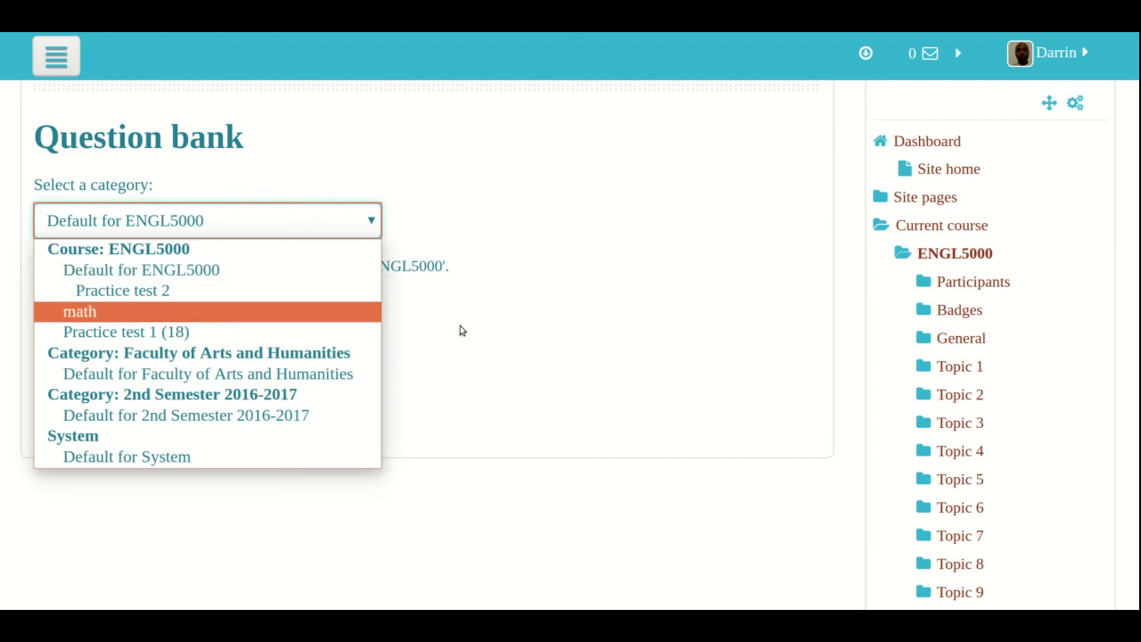
Step: Leave the category list unchanged and start a new Essay question
click(521, 349)
click(126, 405)
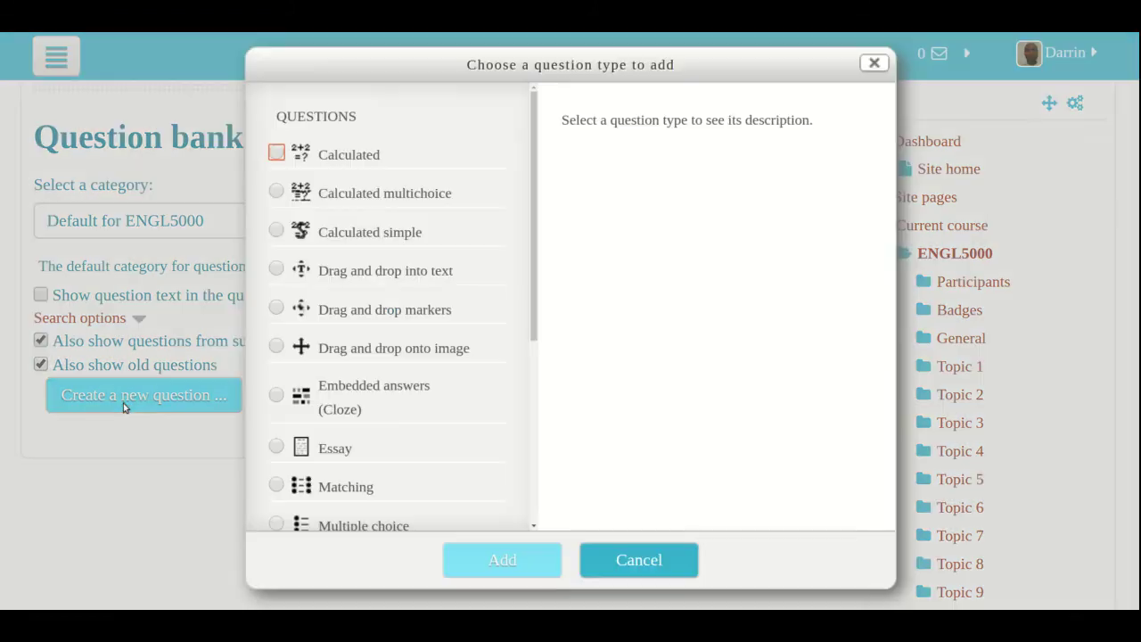
scroll(342, 363, down, 2)
click(325, 341)
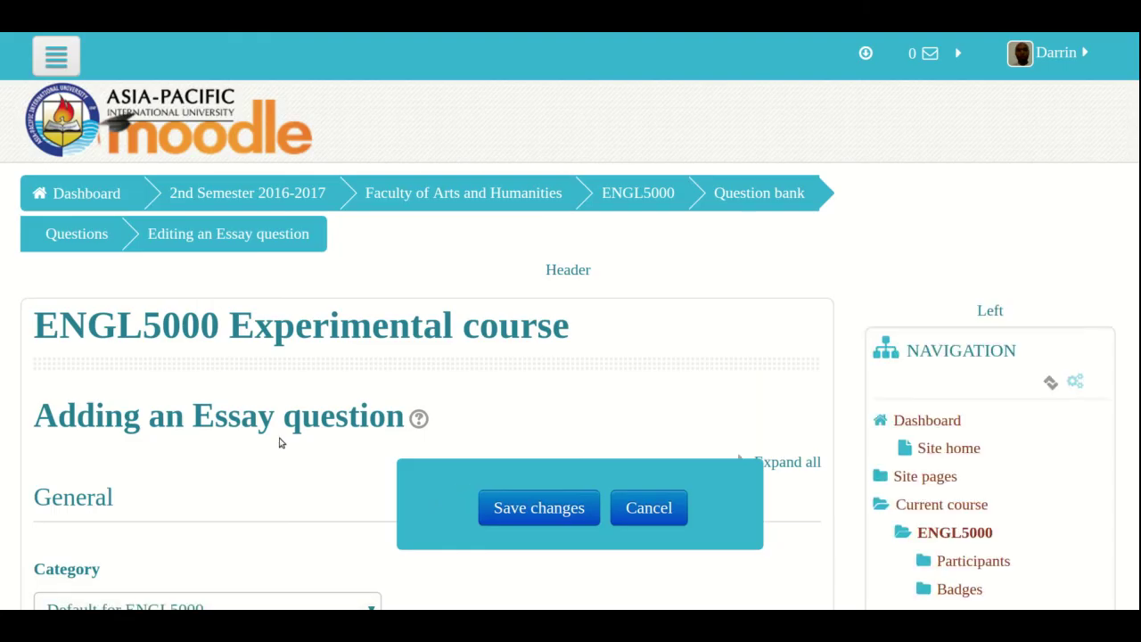
Step: Check the Essay question's category options, including Practice test 1 (18), then cancel without saving
scroll(275, 441, down, 3)
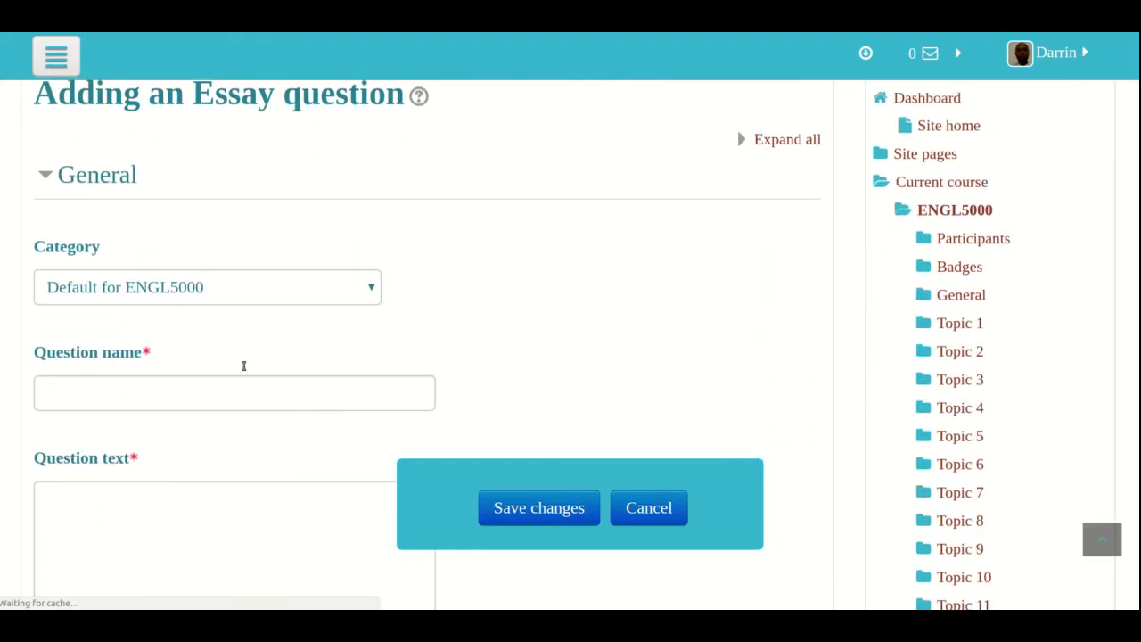
click(211, 291)
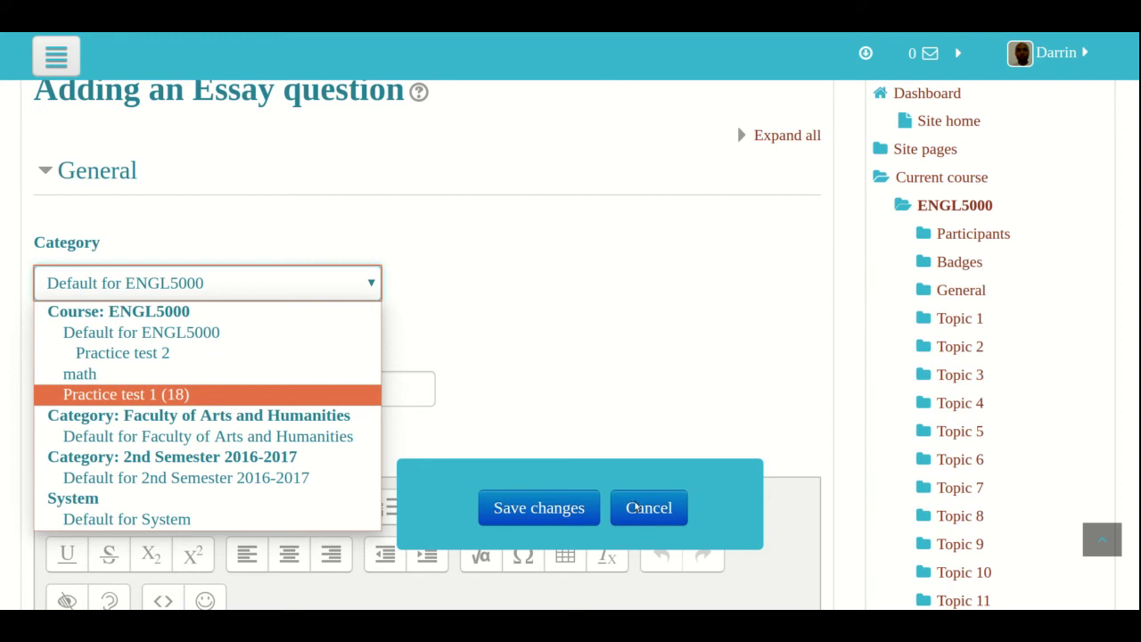
click(643, 509)
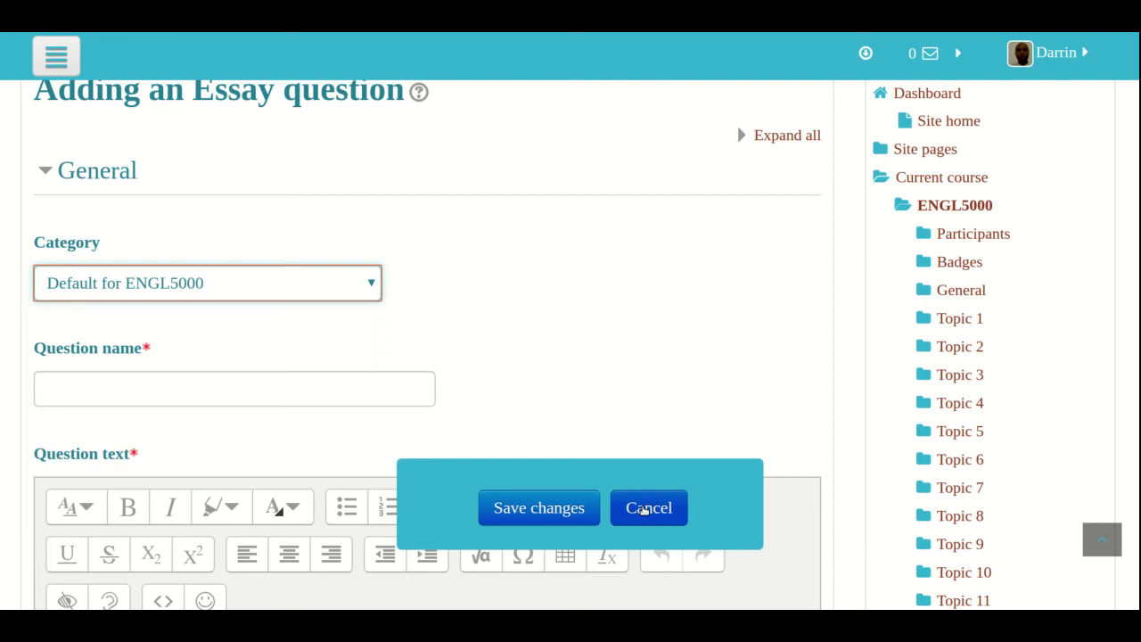
click(643, 510)
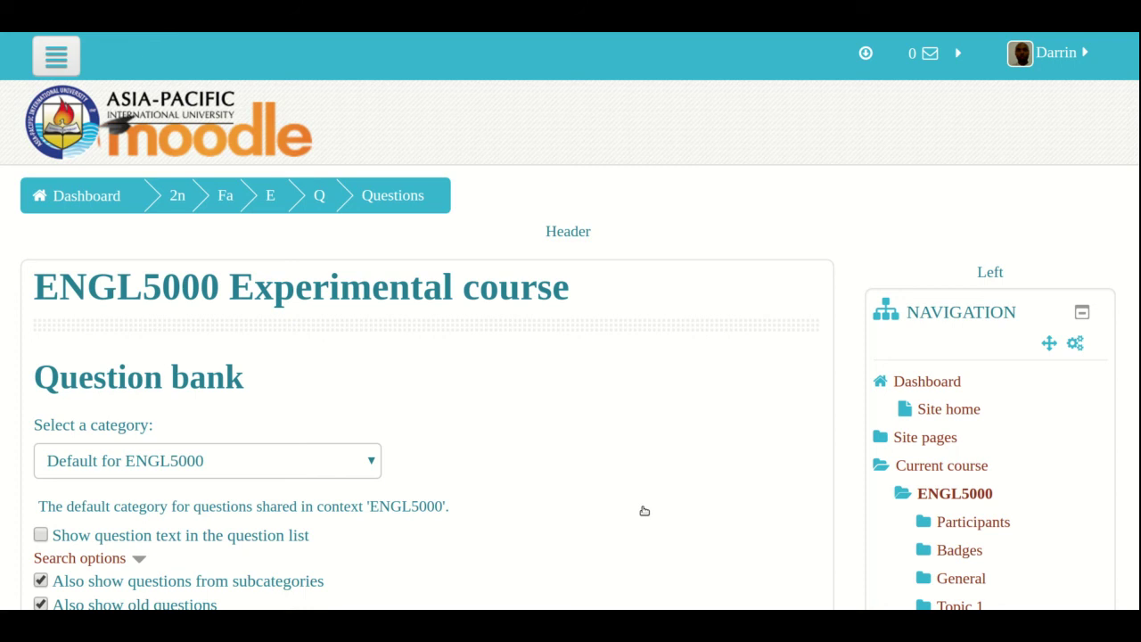
Step: Scroll the question bank to confirm Default for ENGL5000 now holds no questions
scroll(641, 526, down, 3)
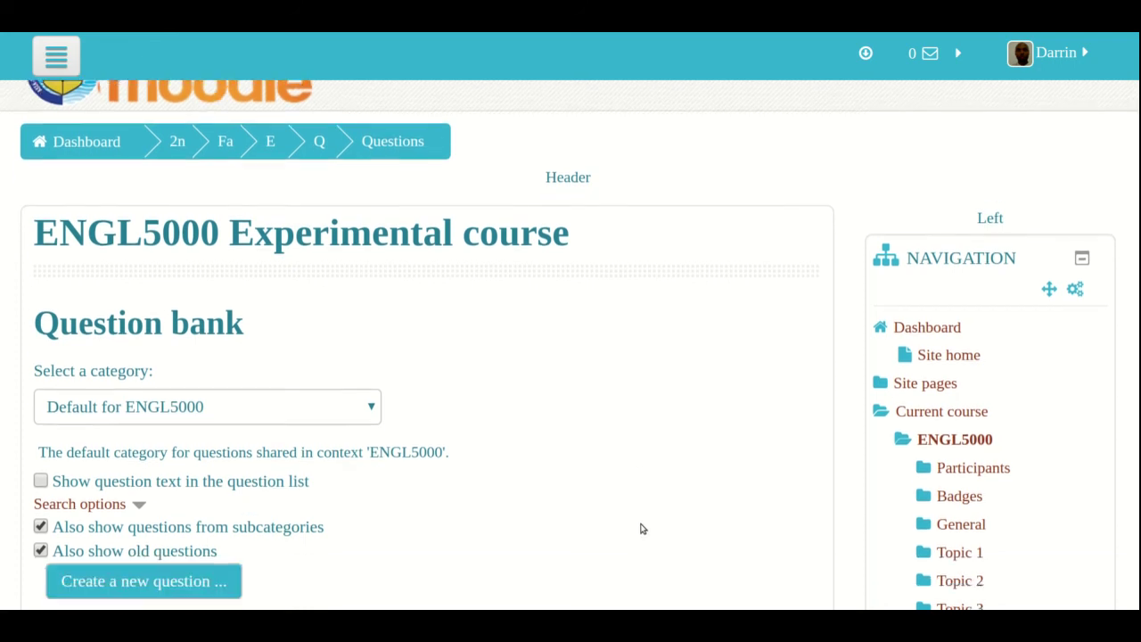